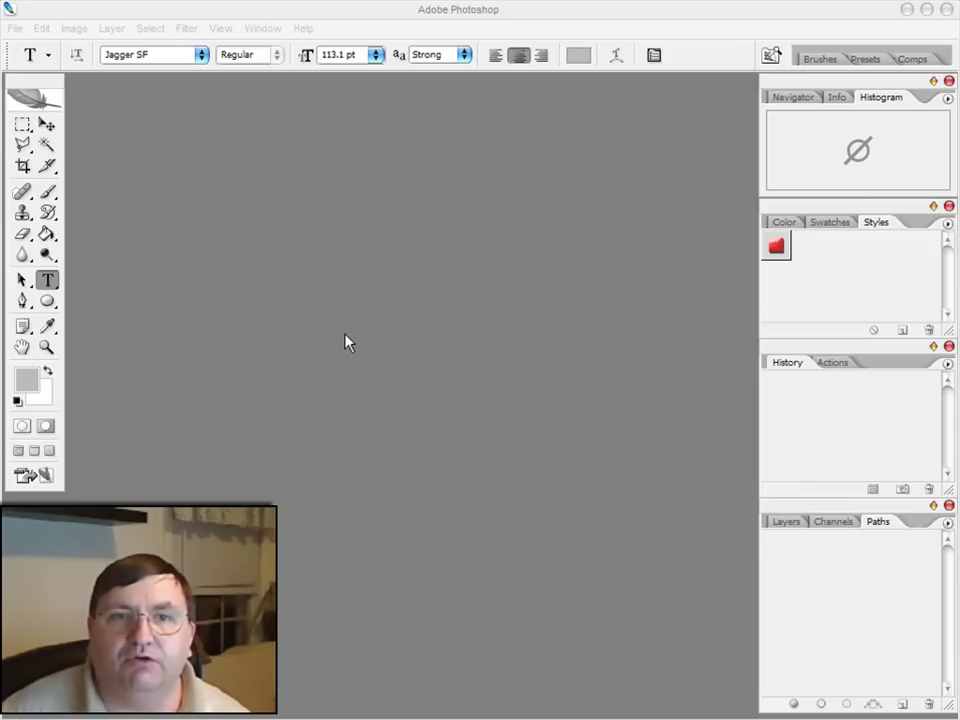
# Step: Create a new 500 × 500 px white-background document and reposition its window
pyautogui.click(15, 28)
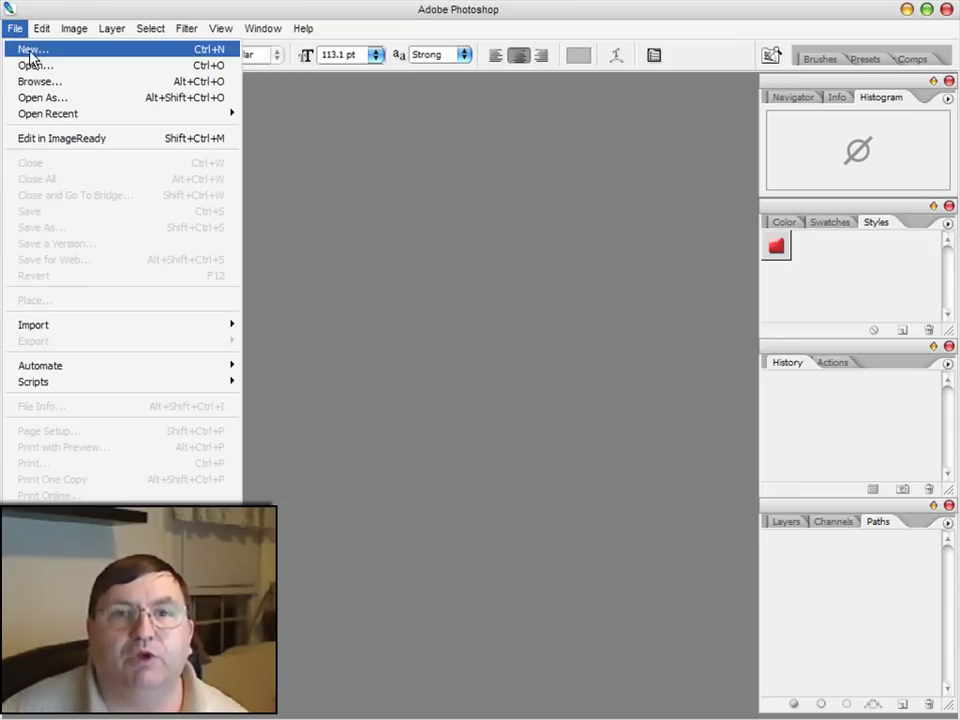
pyautogui.click(30, 49)
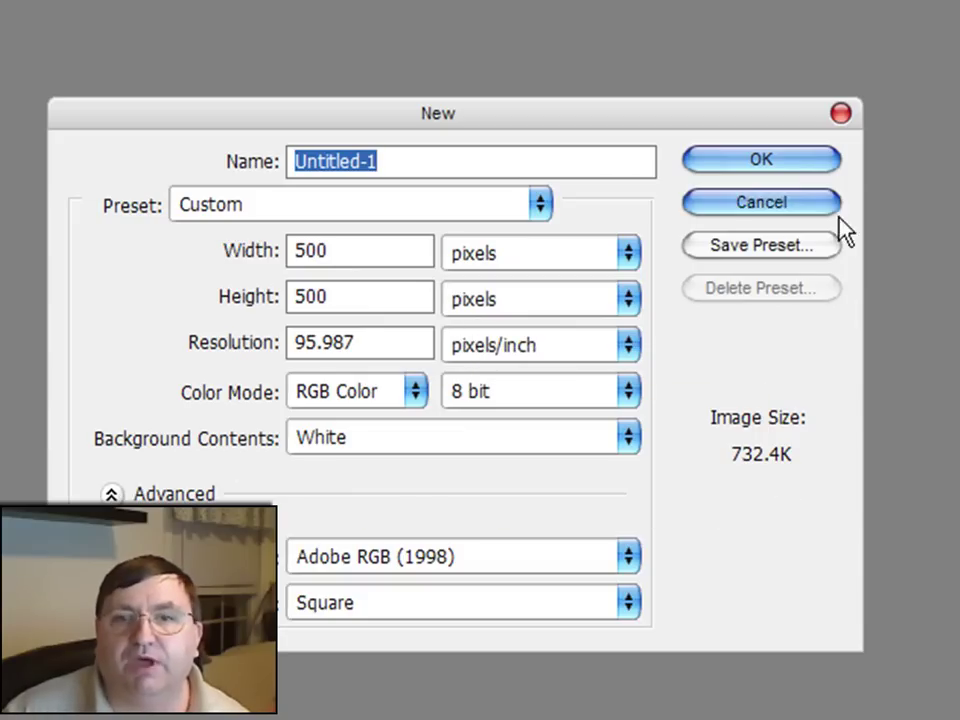
pyautogui.click(765, 160)
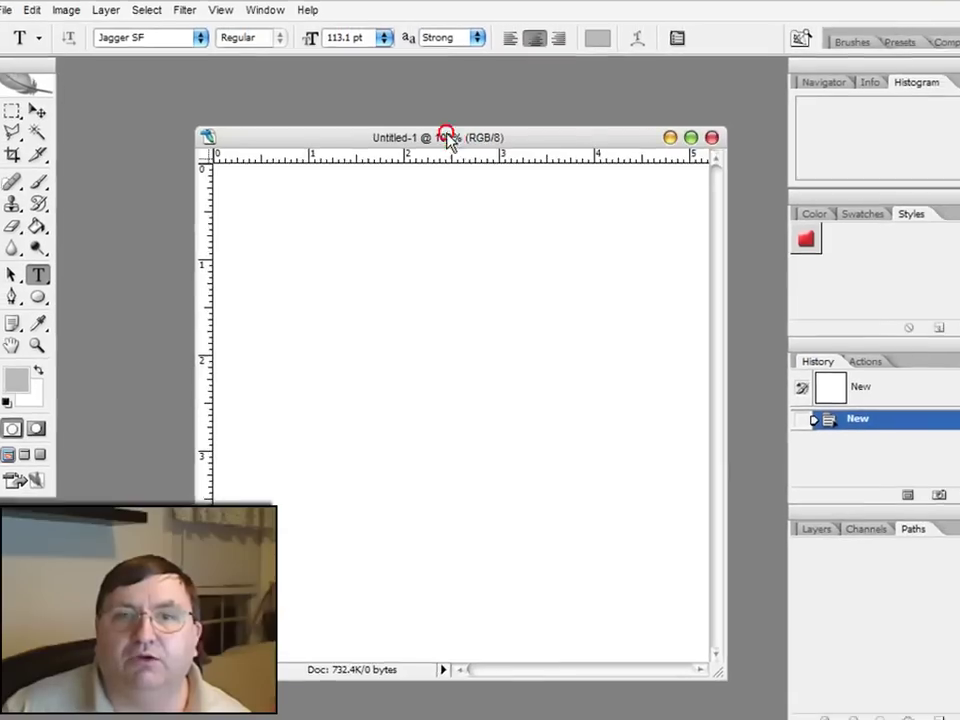
pyautogui.moveTo(447, 138); pyautogui.dragTo(418, 144)
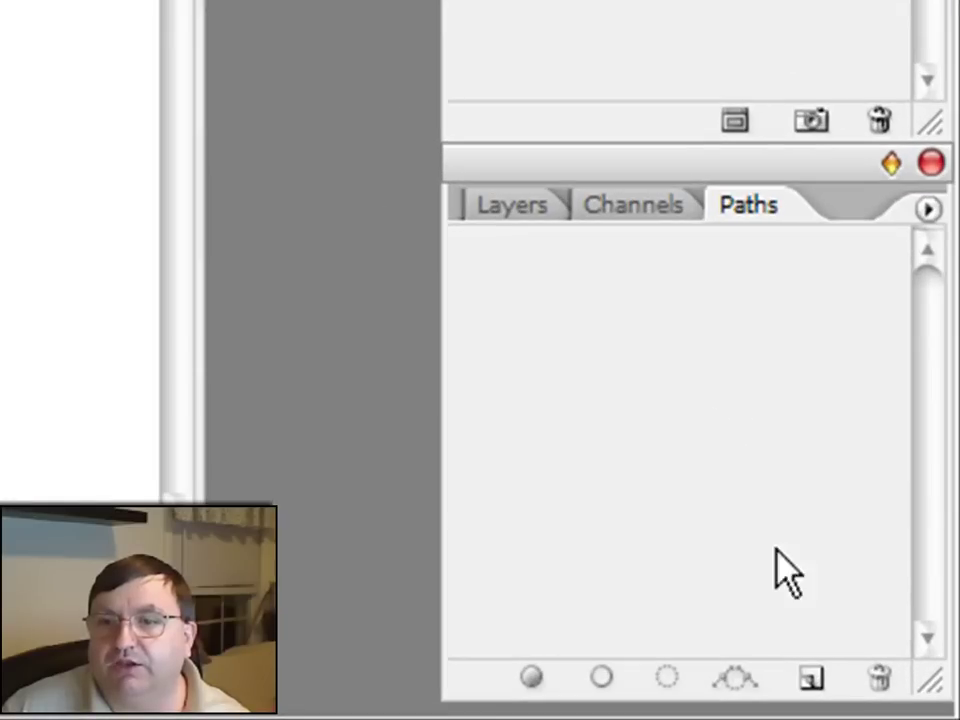
# Step: Add Path 1 and draw a large circle plus a slightly smaller one inside it with the Ellipse tool
pyautogui.click(810, 679)
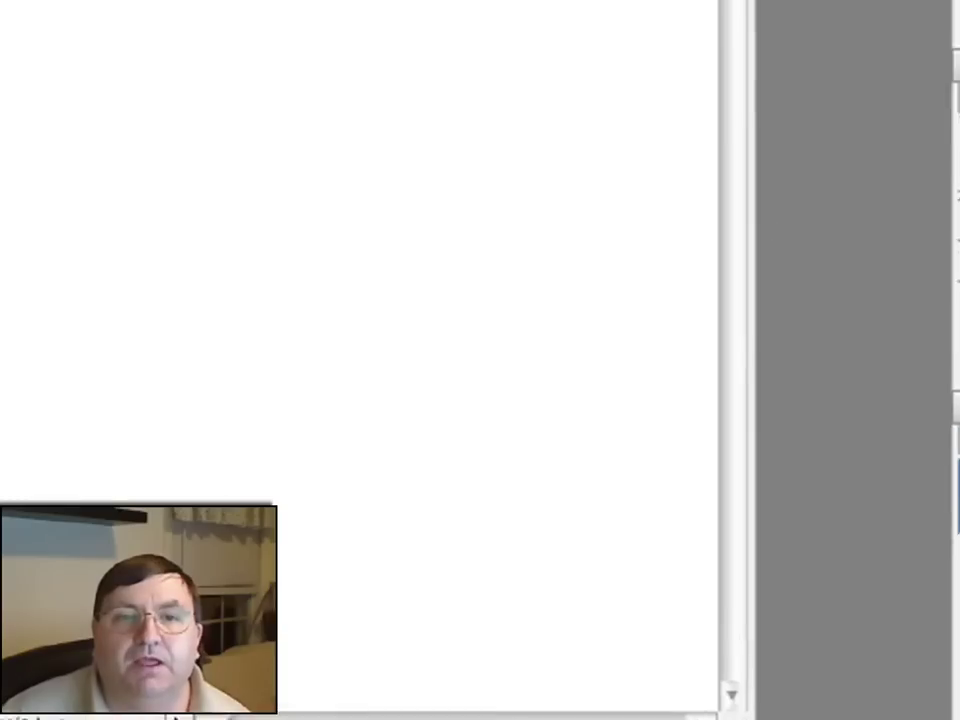
pyautogui.click(86, 197)
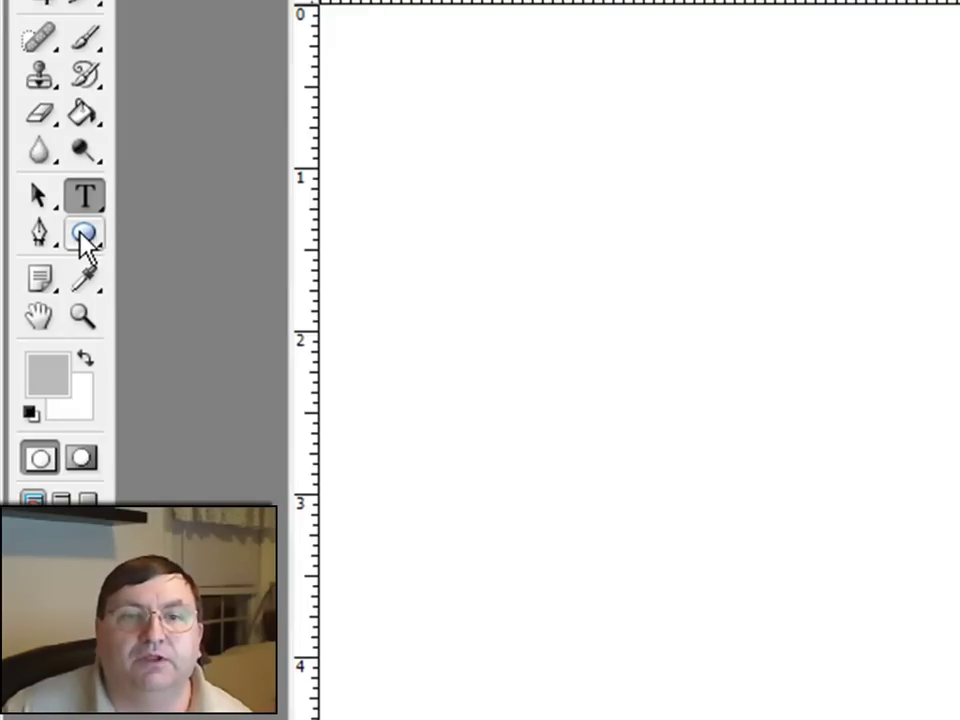
pyautogui.click(83, 236)
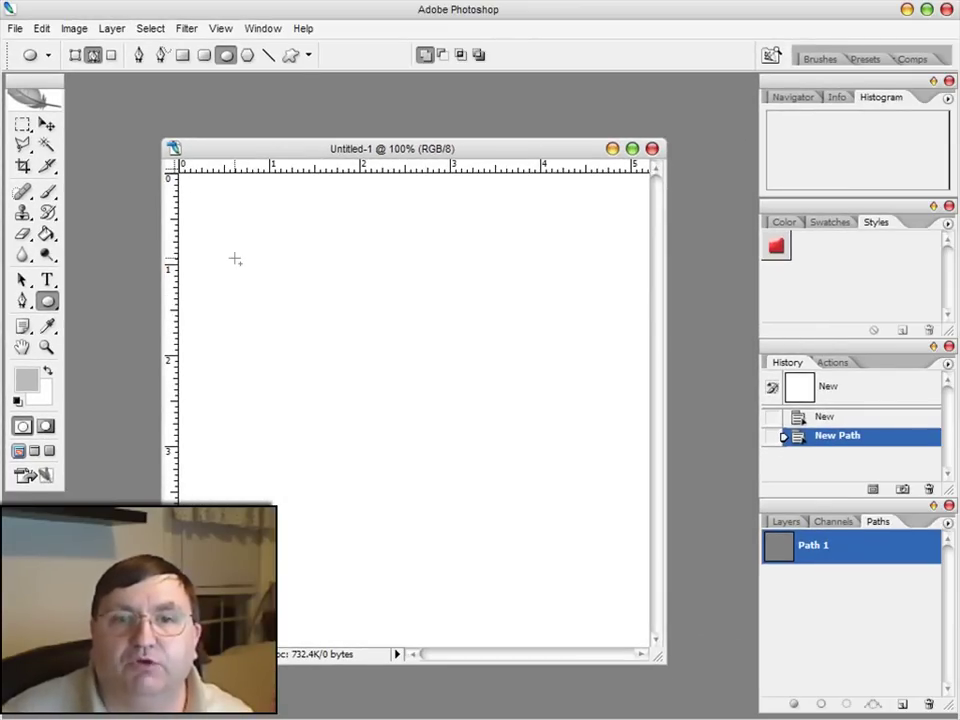
pyautogui.moveTo(235, 260); pyautogui.dragTo(624, 617)
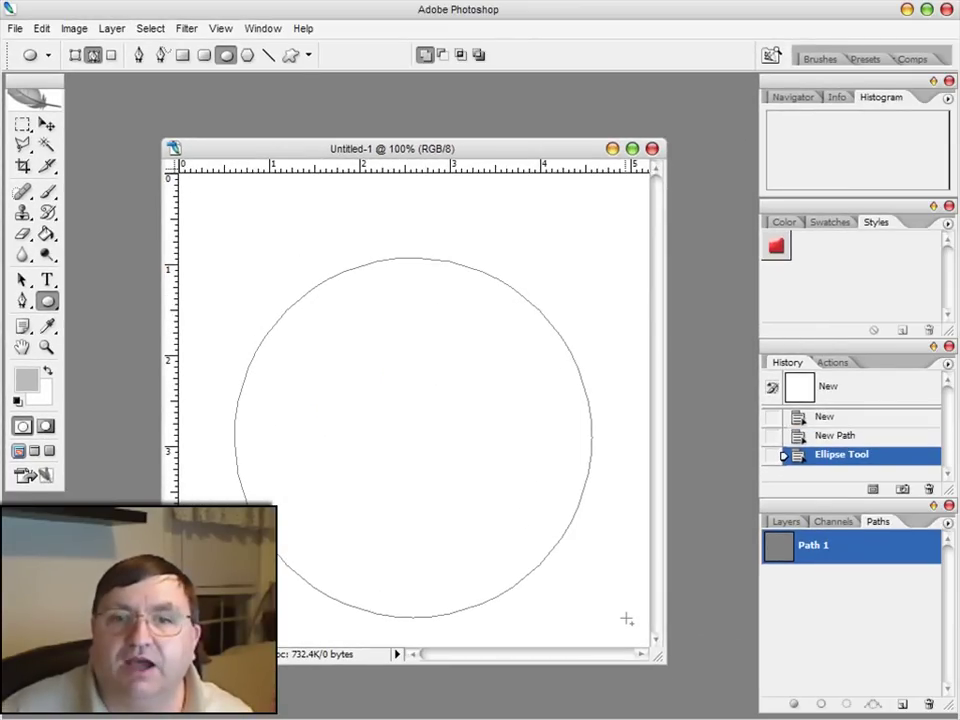
pyautogui.moveTo(240, 282); pyautogui.dragTo(625, 590)
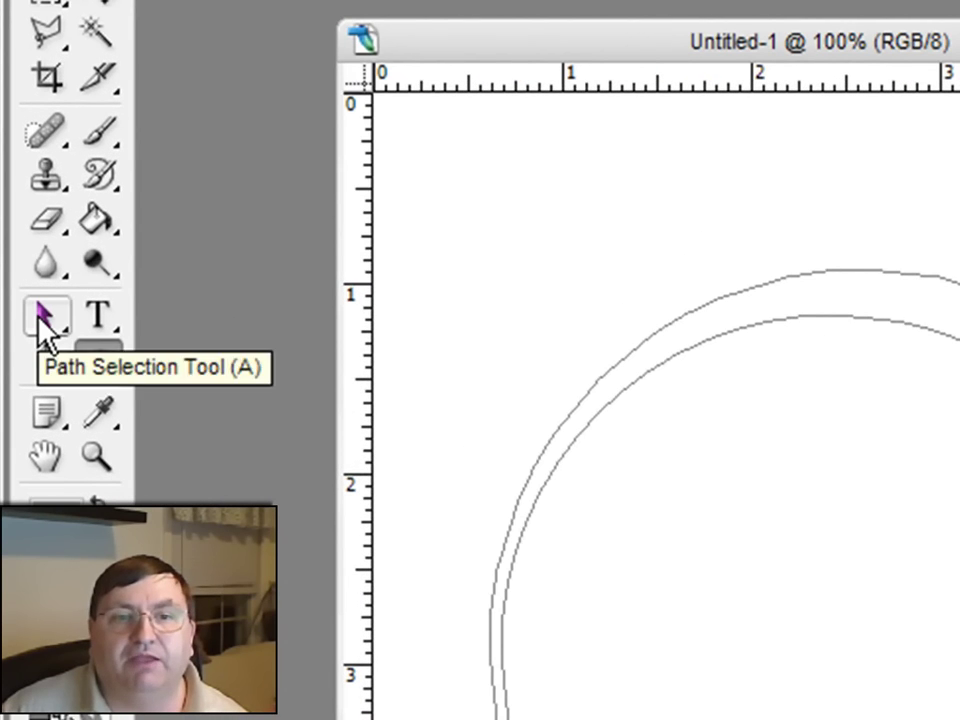
# Step: Select the inner circle with the Path Selection tool and nudge it slightly
pyautogui.click(44, 322)
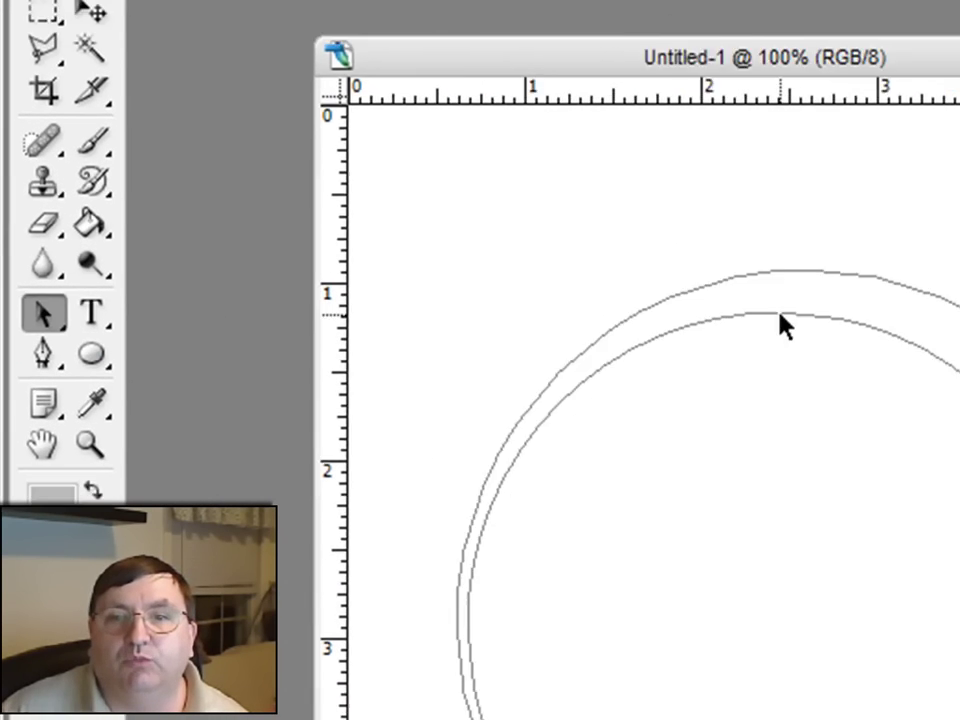
pyautogui.click(780, 314)
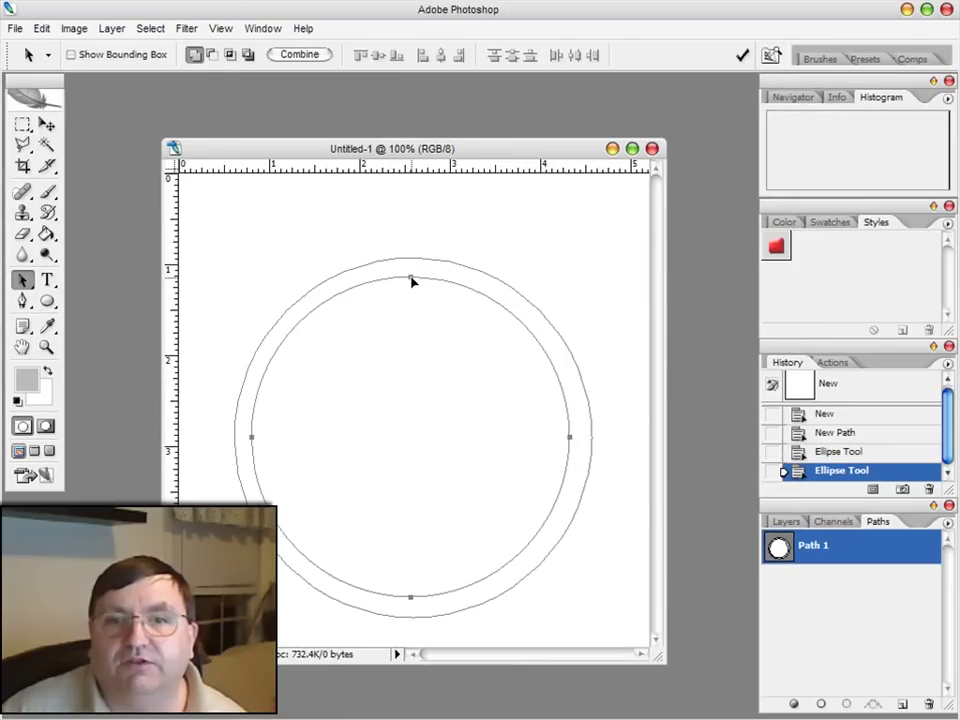
pyautogui.moveTo(410, 282); pyautogui.dragTo(416, 283)
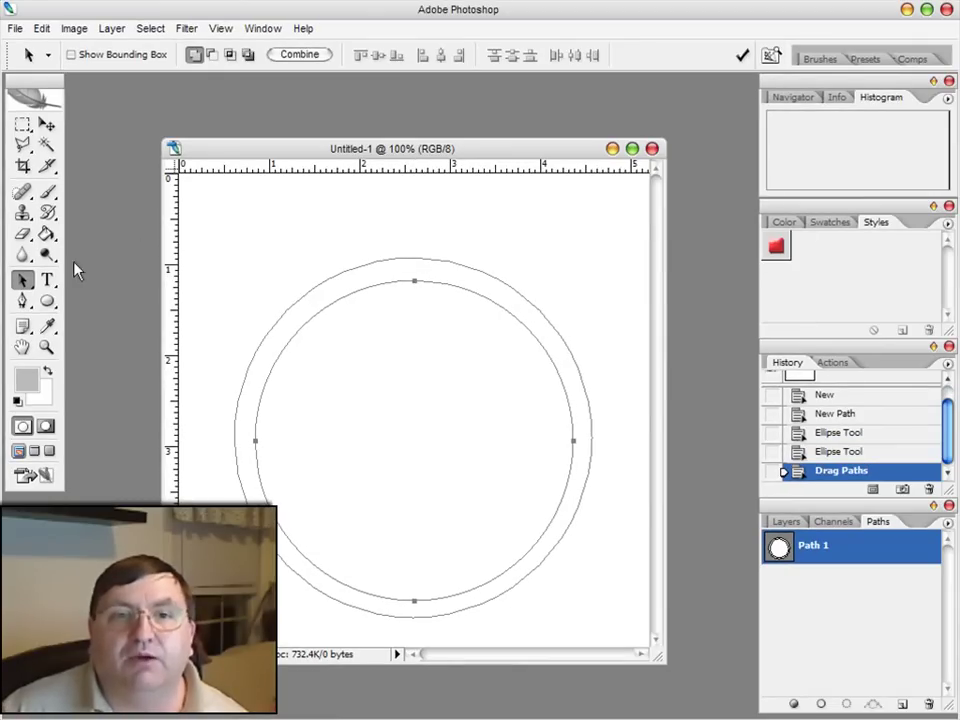
# Step: Select both circles and align their vertical and horizontal centres
pyautogui.click(24, 283)
pyautogui.moveTo(212, 221); pyautogui.dragTo(625, 639)
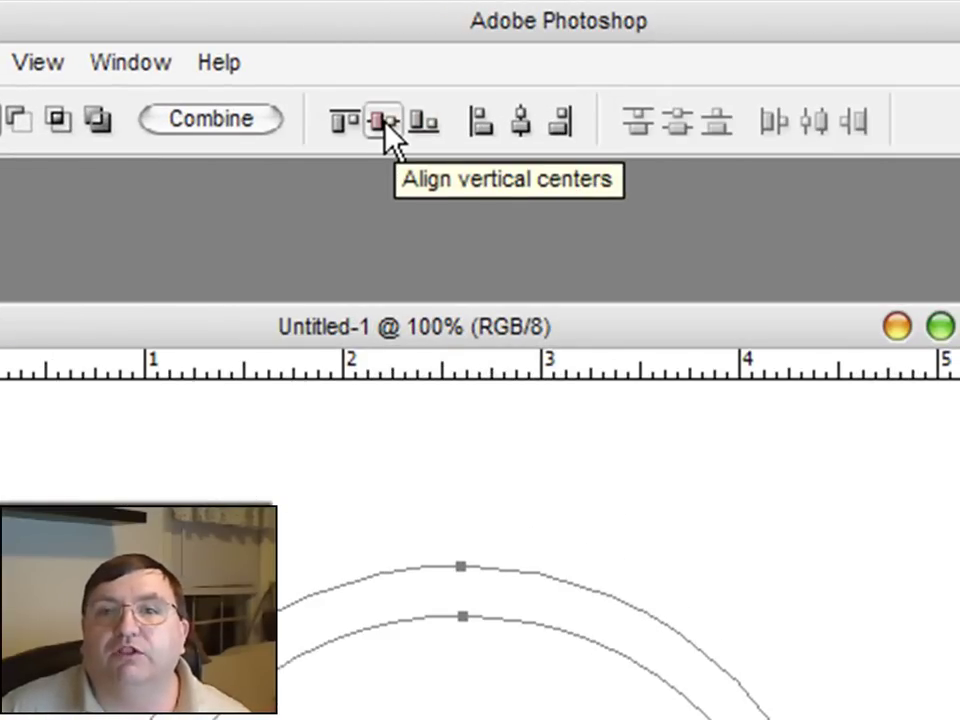
pyautogui.click(385, 122)
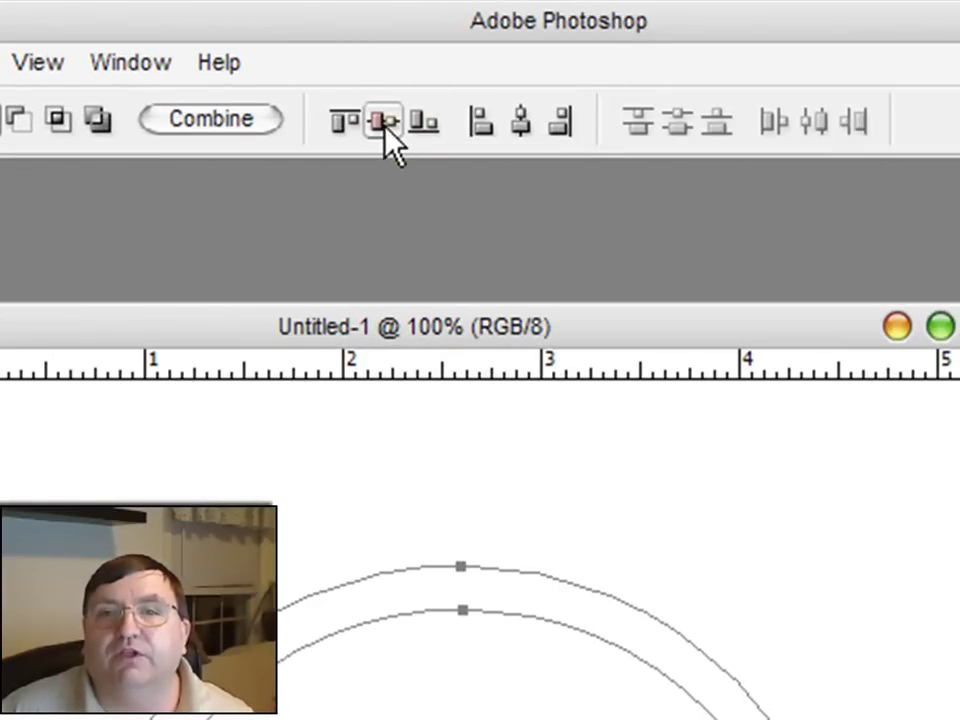
pyautogui.click(520, 122)
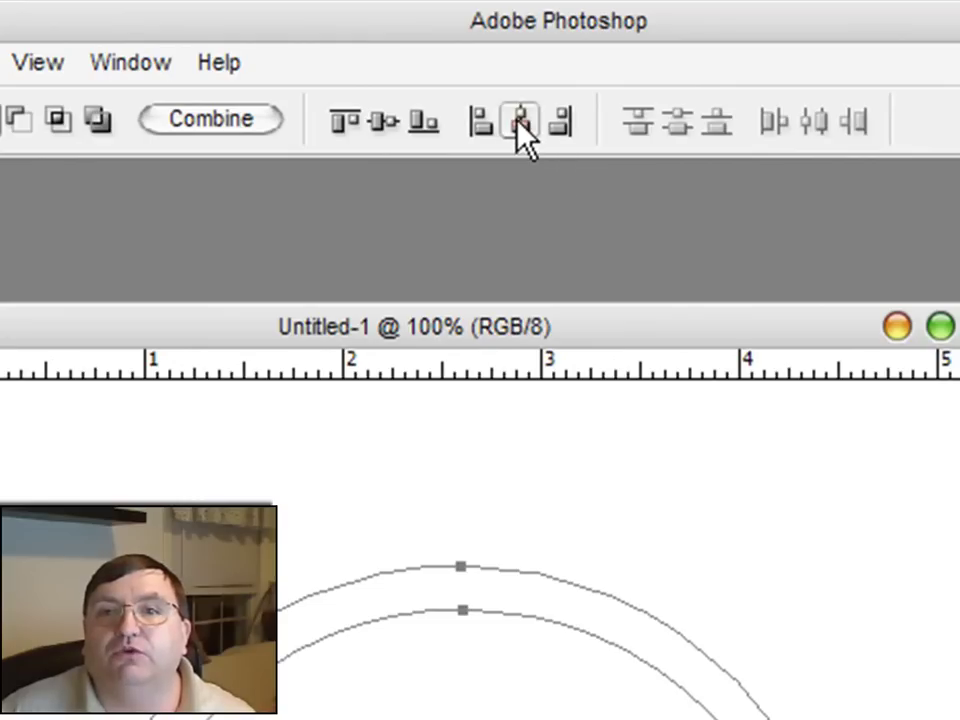
pyautogui.click(522, 128)
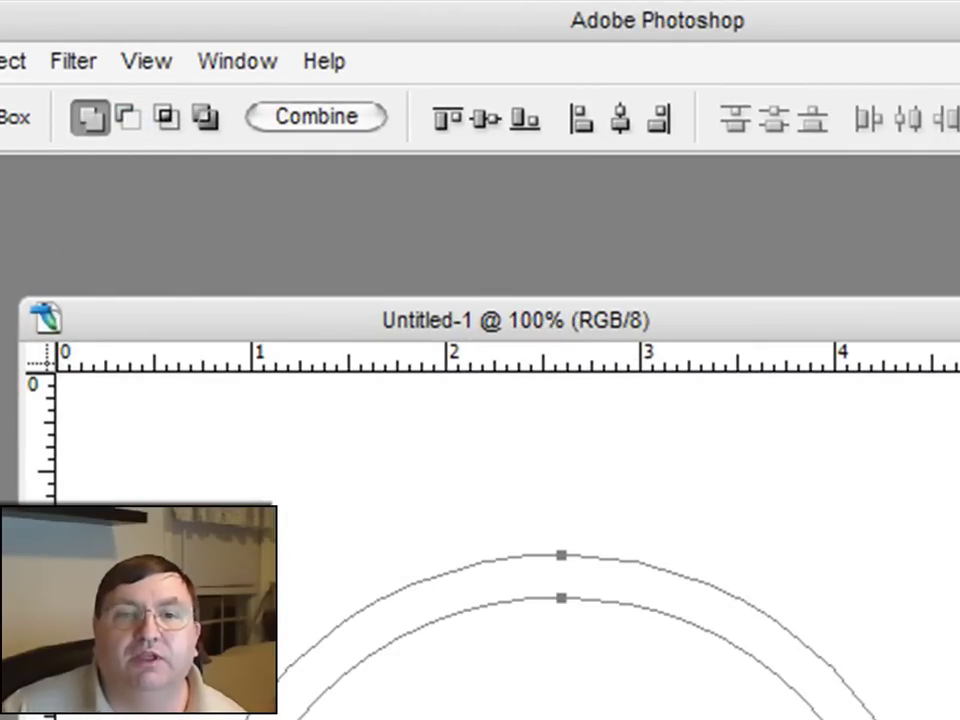
# Step: Set the circles to Exclude overlapping shape areas and combine them into one ring path
pyautogui.click(207, 120)
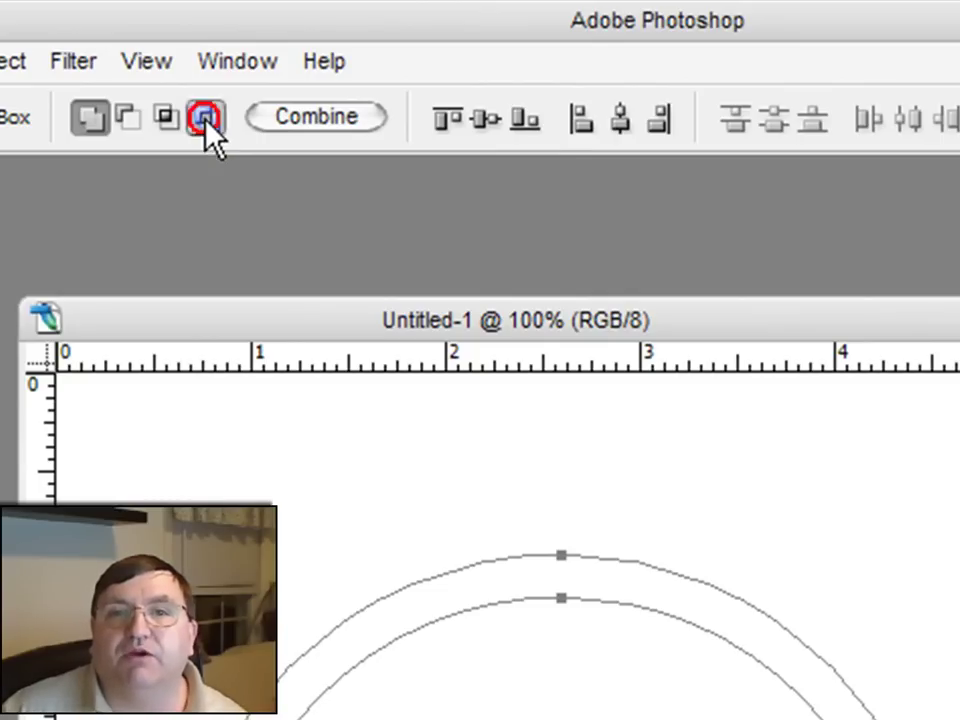
pyautogui.click(313, 122)
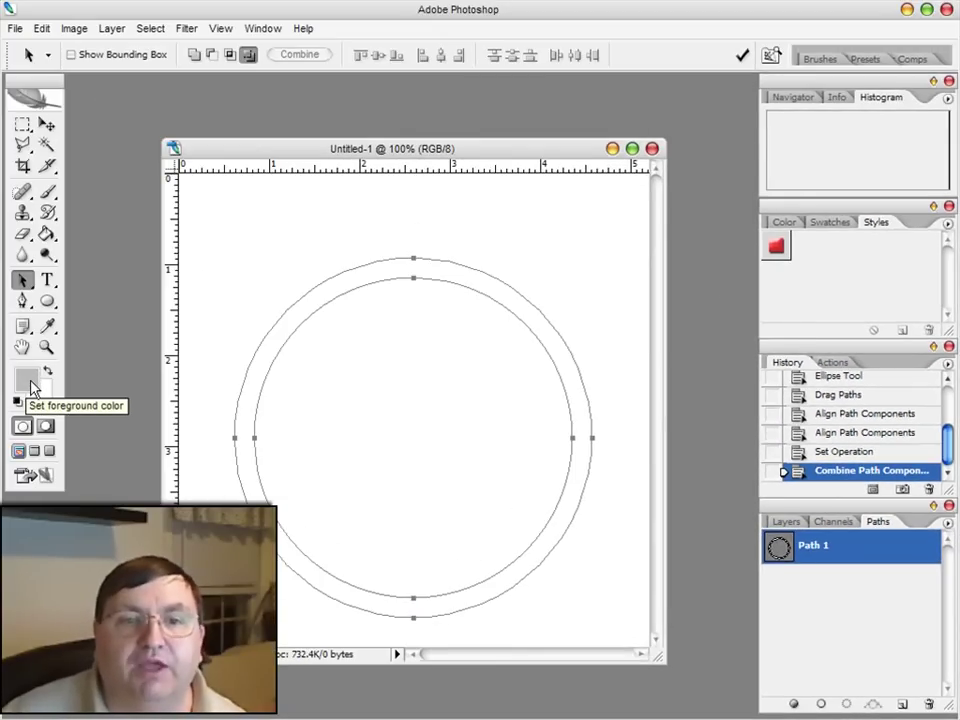
# Step: Fill the ring with grey, delete Path 1, and dismiss the Move tool's locked-layer warning
pyautogui.click(794, 703)
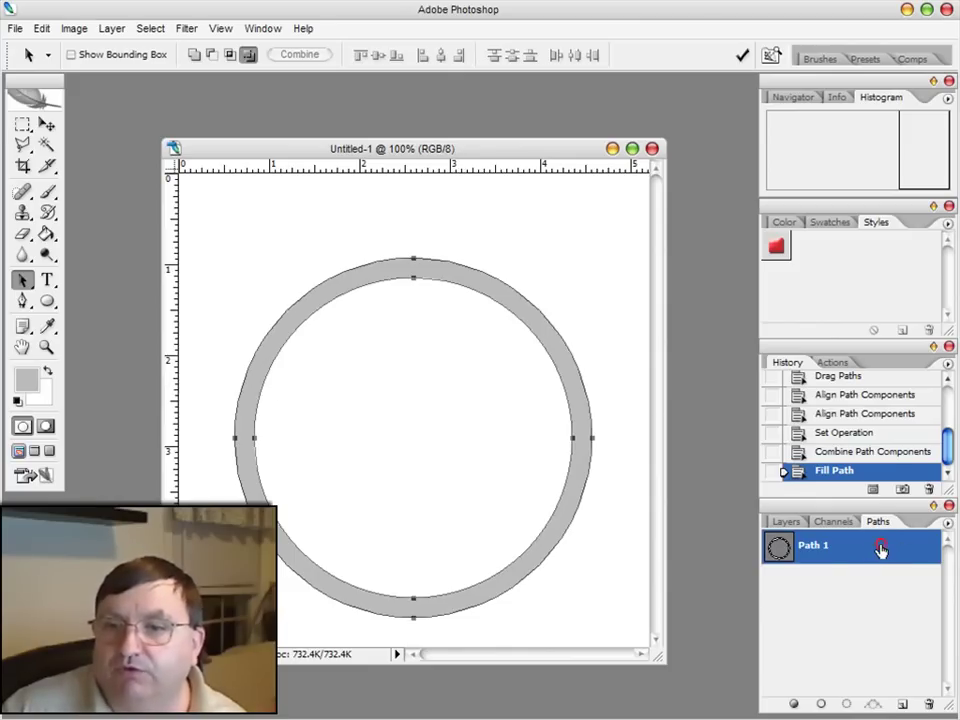
pyautogui.moveTo(880, 548); pyautogui.dragTo(929, 704)
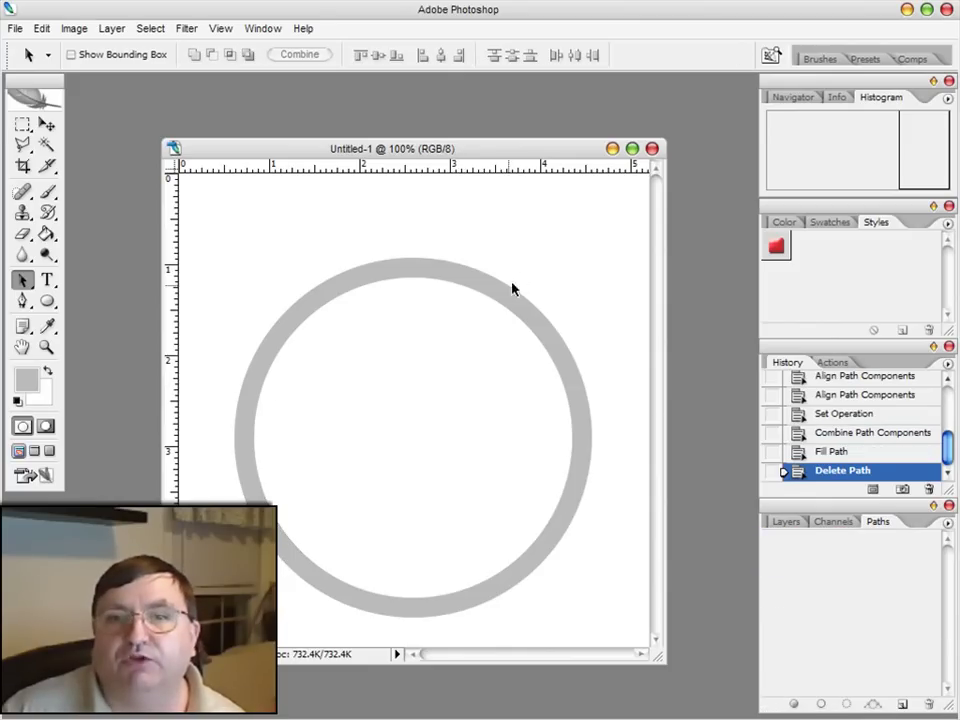
pyautogui.click(48, 125)
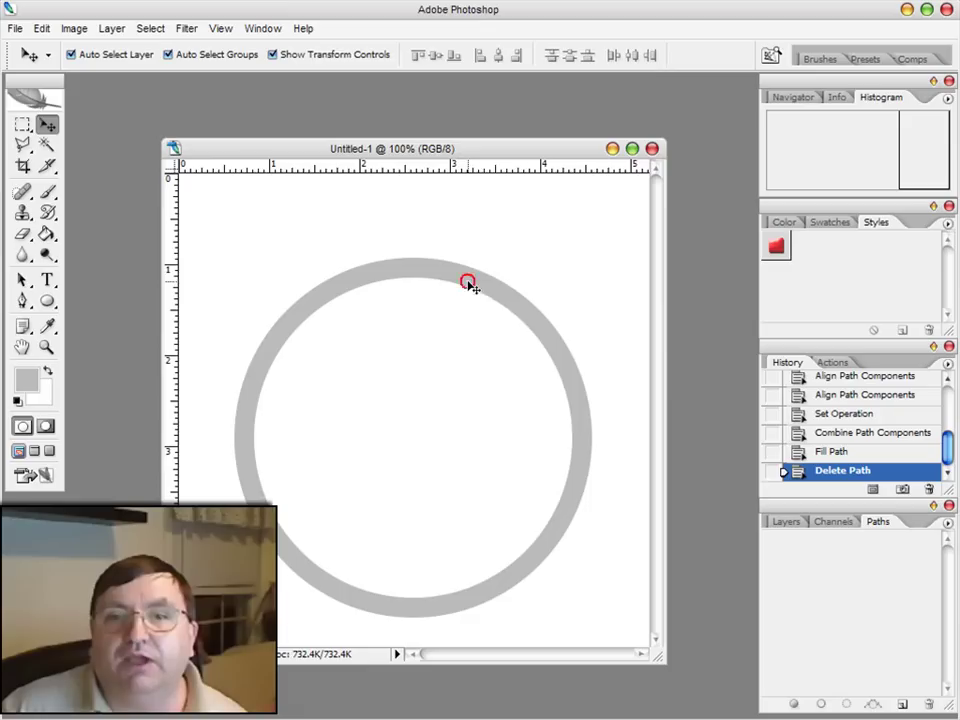
pyautogui.click(469, 283)
pyautogui.click(497, 285)
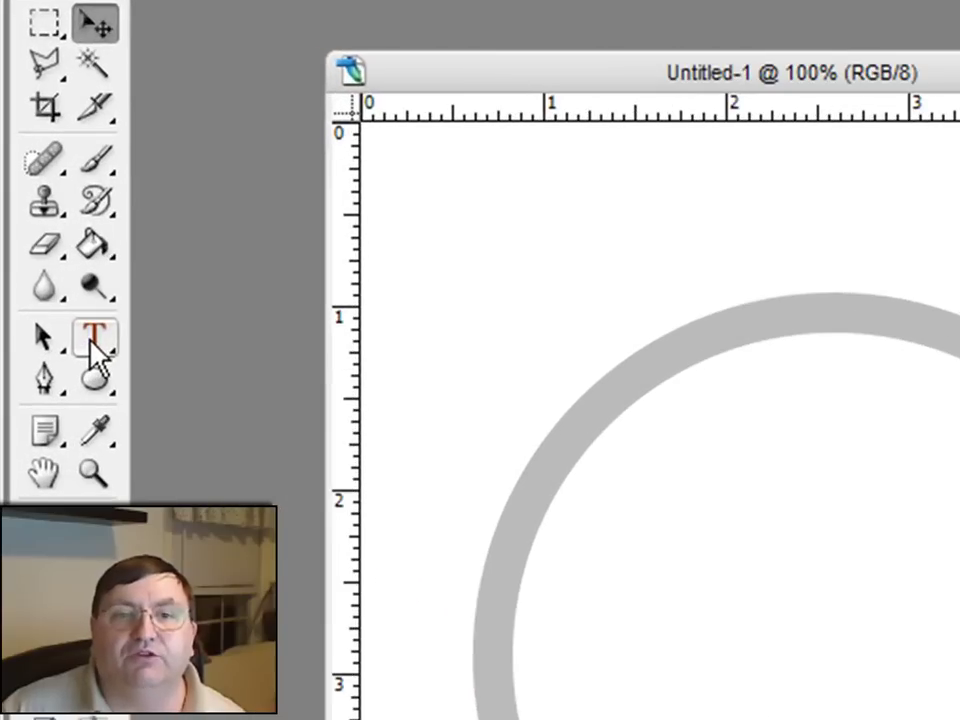
# Step: Type STEVE with the Horizontal Type tool and drag the text to the ring's centre
pyautogui.click(95, 348)
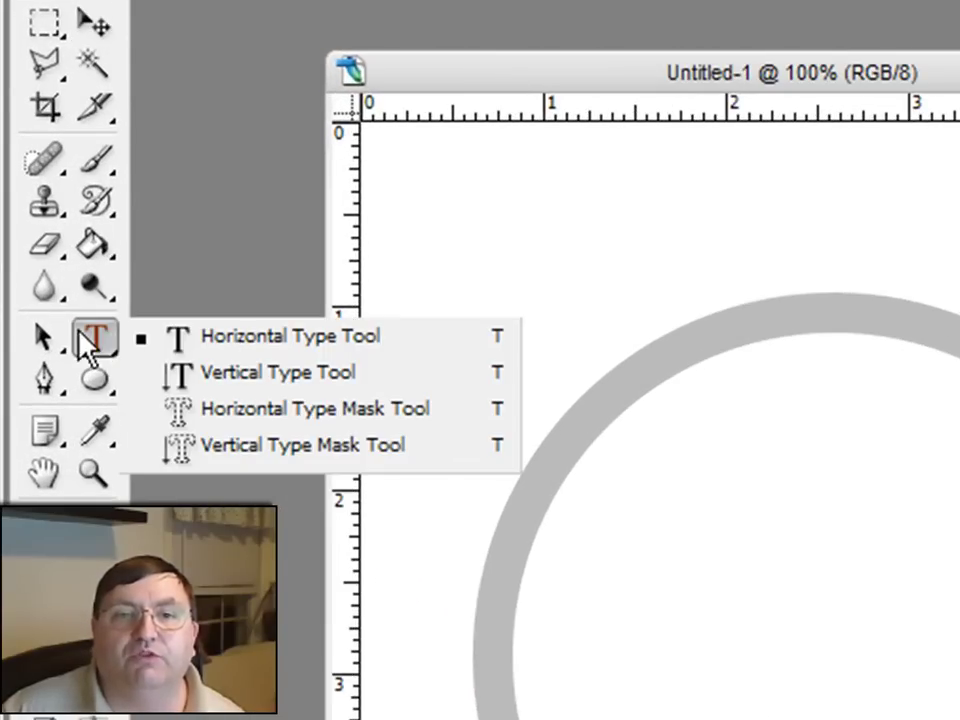
pyautogui.click(104, 336)
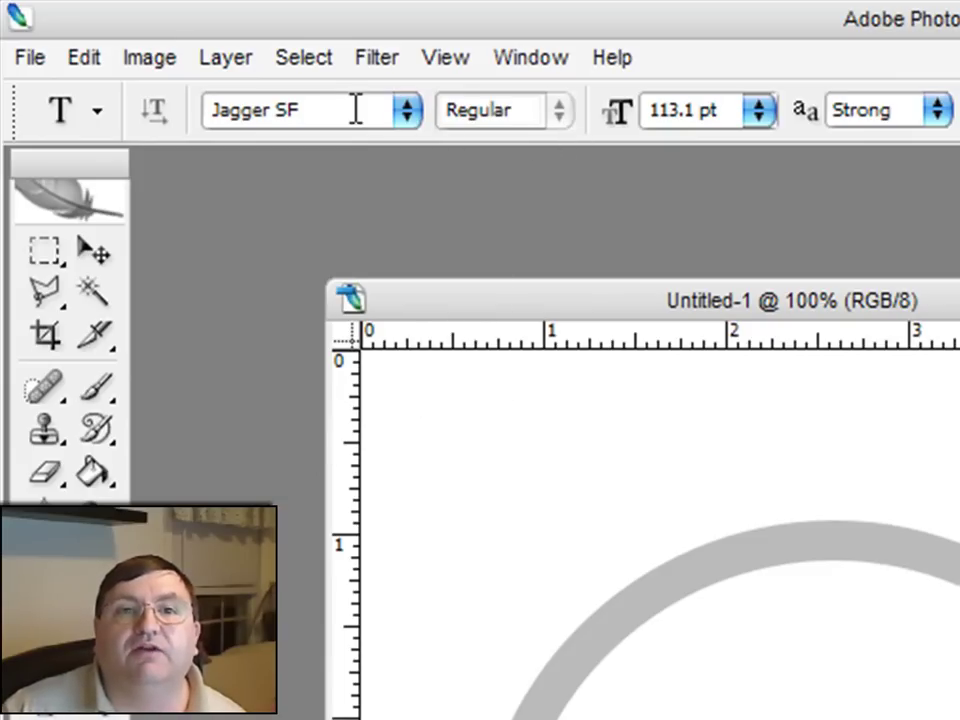
pyautogui.click(457, 632)
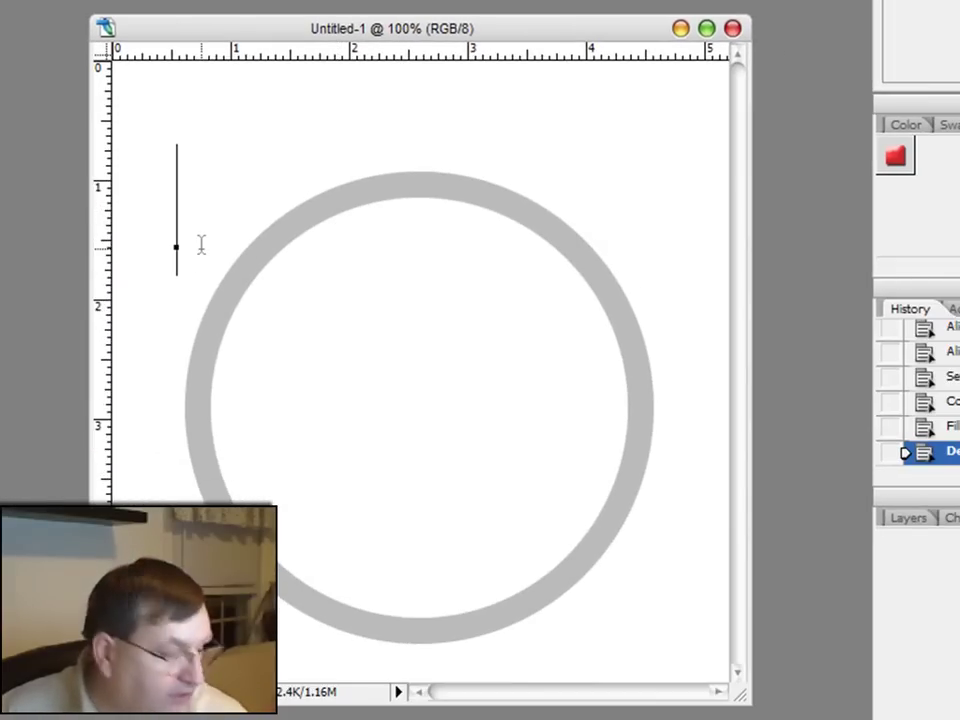
pyautogui.write('STEVE')
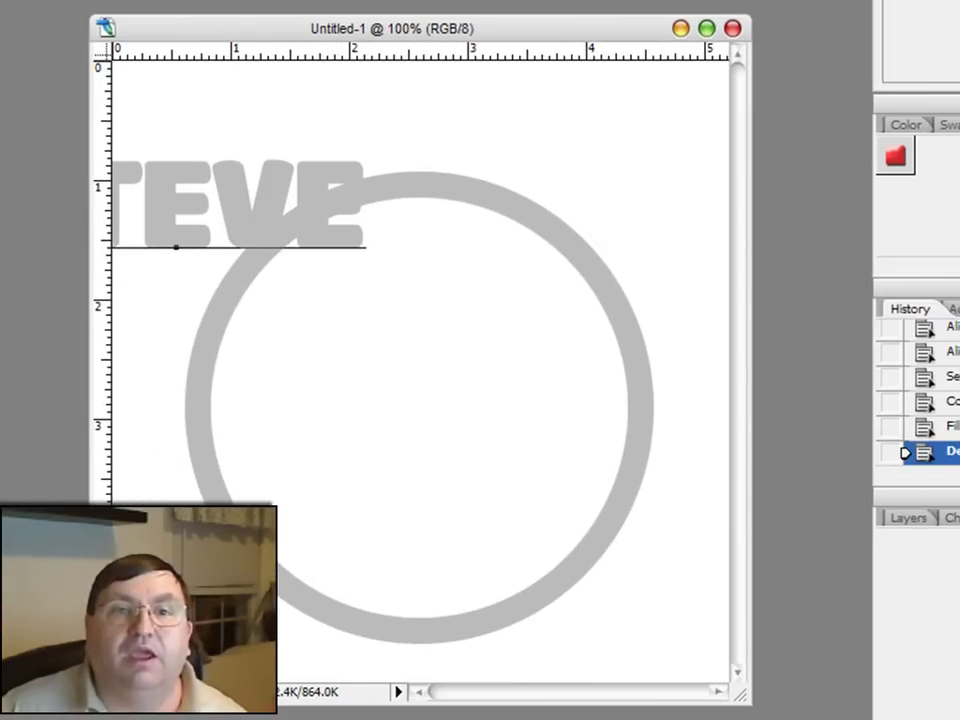
pyautogui.hotkey('ctrl', 'Return')
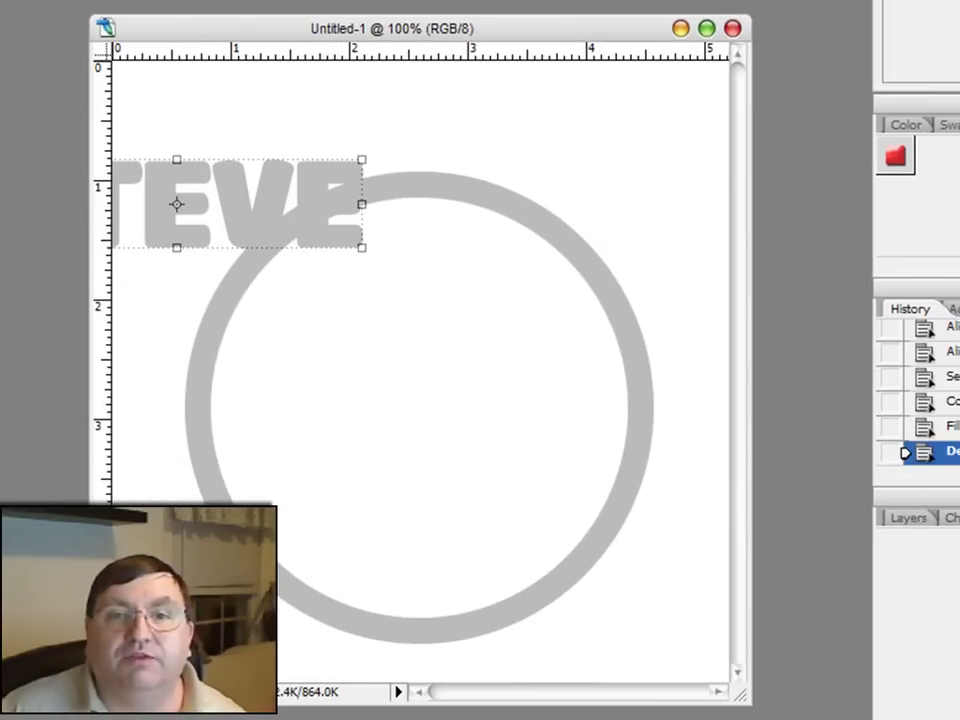
pyautogui.moveTo(201, 214); pyautogui.dragTo(438, 412)
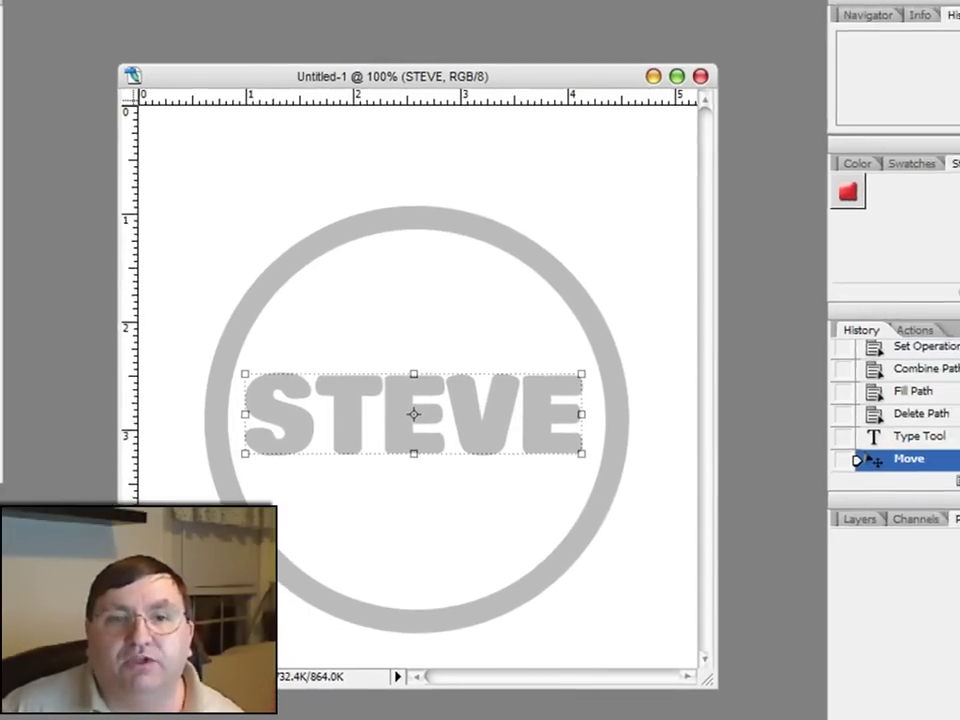
pyautogui.click(43, 270)
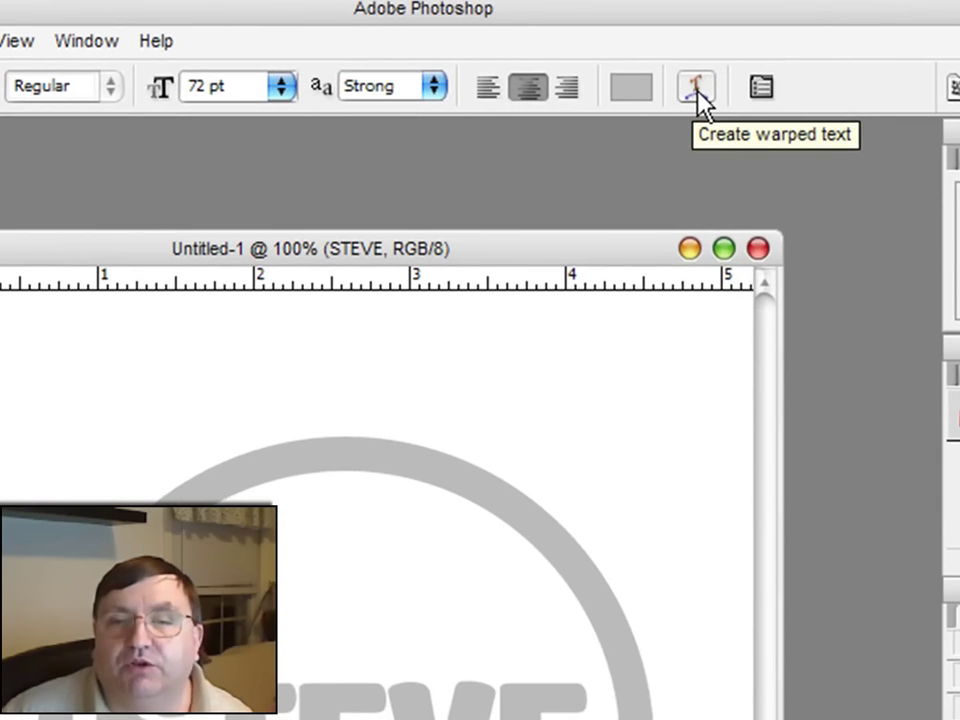
# Step: Apply a horizontal Bulge warp with +69% bend to the STEVE text
pyautogui.click(697, 90)
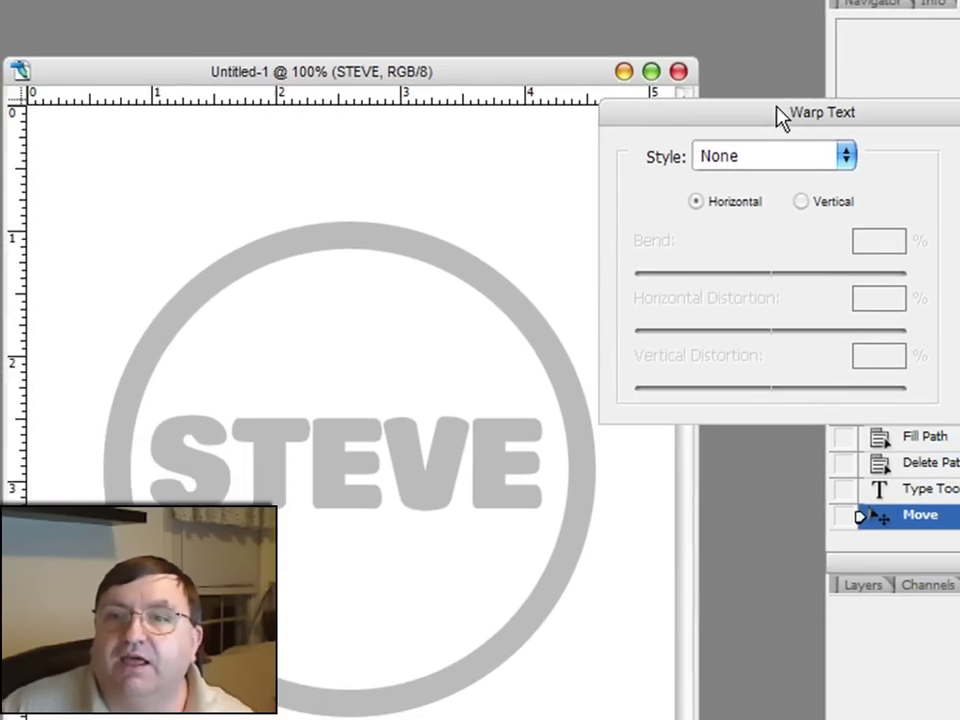
pyautogui.moveTo(782, 117); pyautogui.dragTo(638, 107)
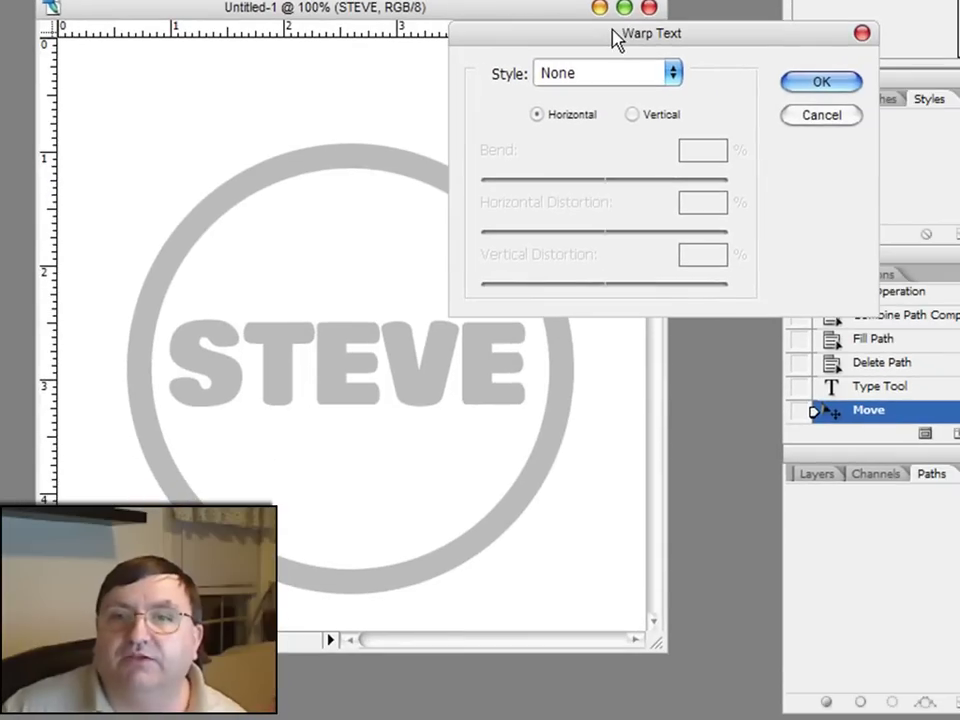
pyautogui.click(670, 76)
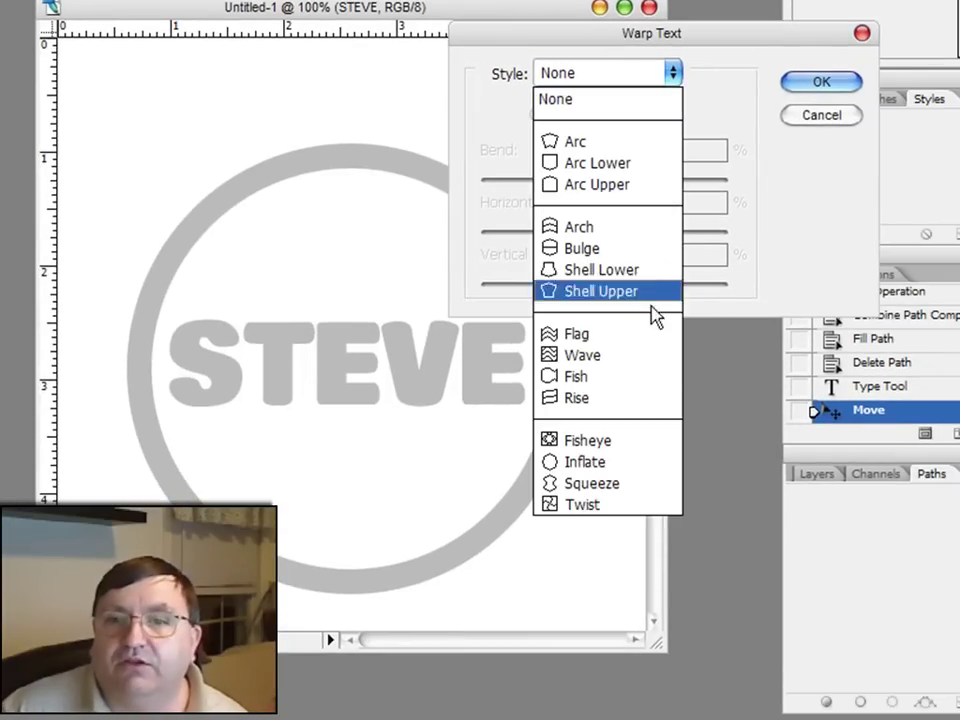
pyautogui.click(608, 249)
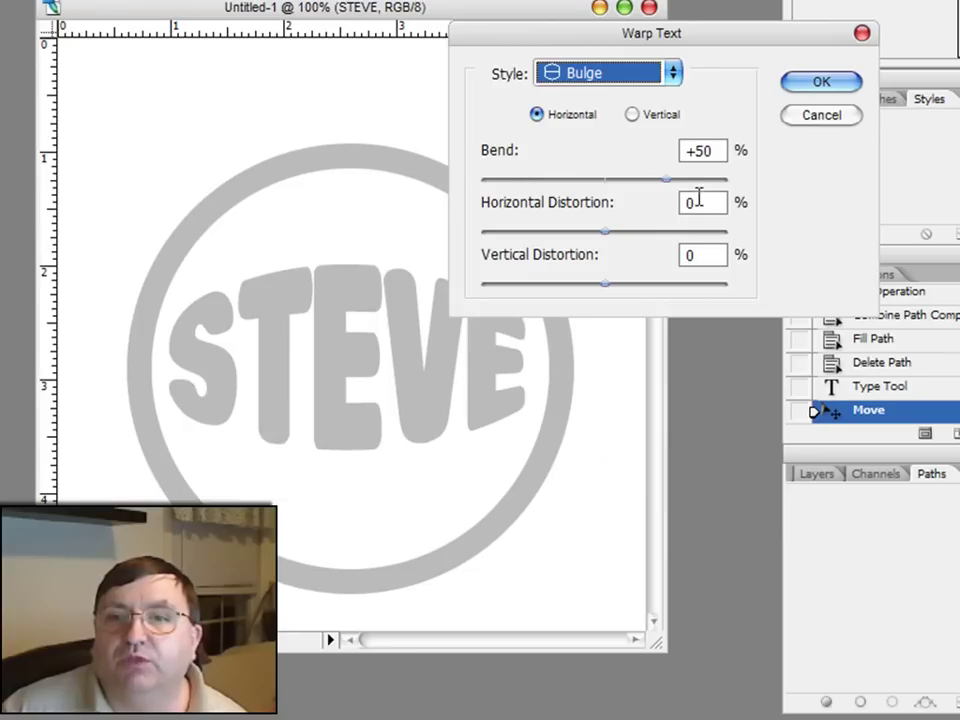
pyautogui.moveTo(664, 179); pyautogui.dragTo(694, 186)
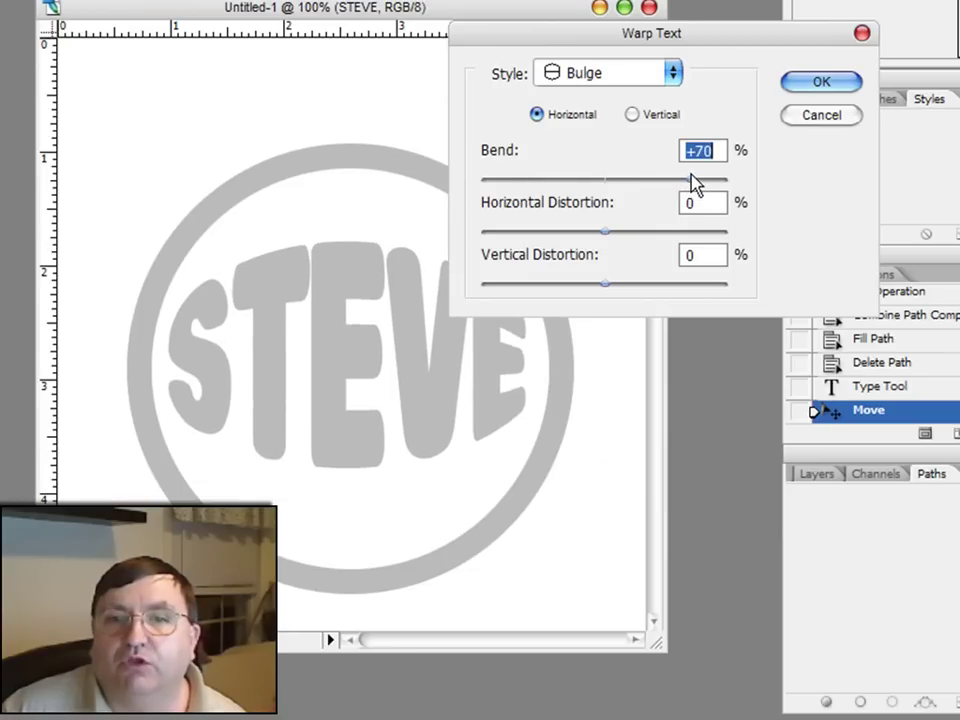
pyautogui.click(822, 84)
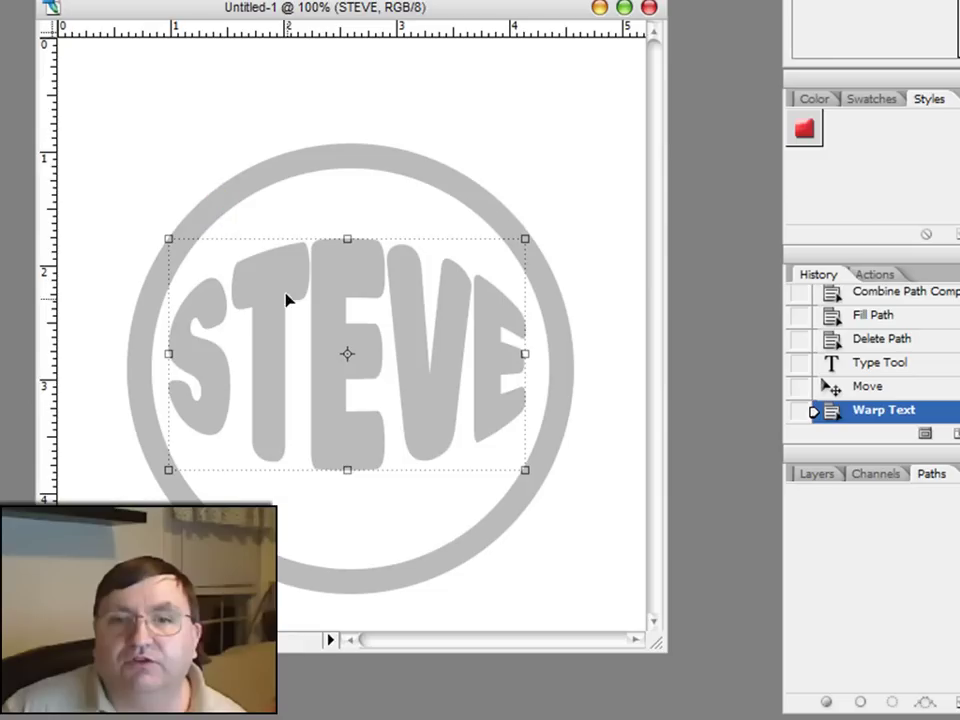
# Step: Nudge the warped text, then Free Transform it taller upward and downward
pyautogui.moveTo(332, 334)
pyautogui.mouseDown()
pyautogui.moveTo(336, 349)
pyautogui.moveTo(319, 330)
pyautogui.mouseUp()
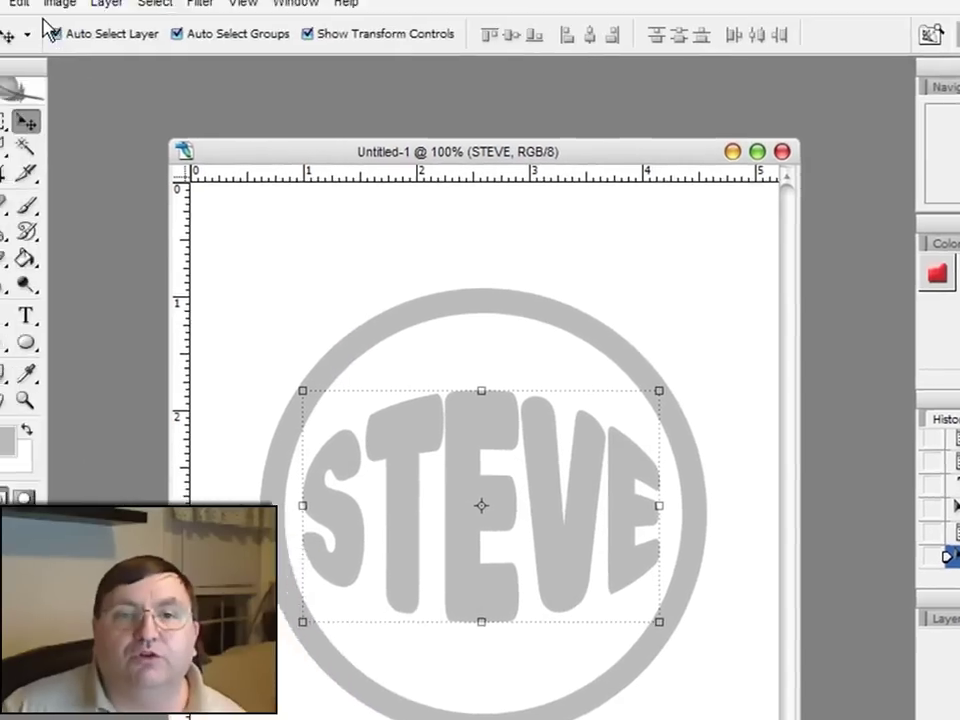
pyautogui.click(51, 35)
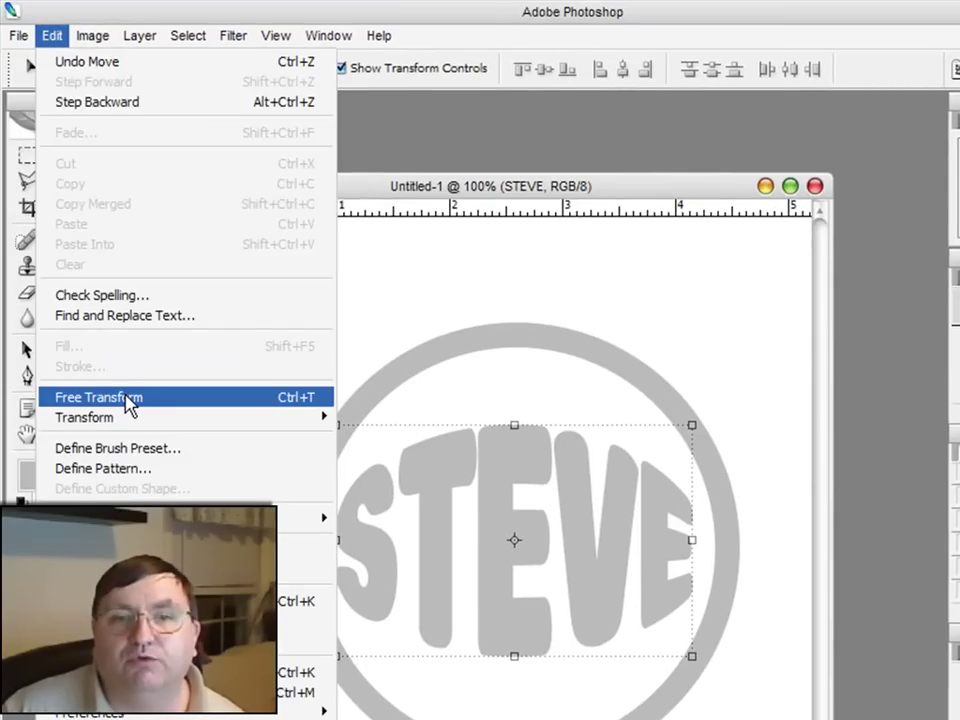
pyautogui.click(127, 405)
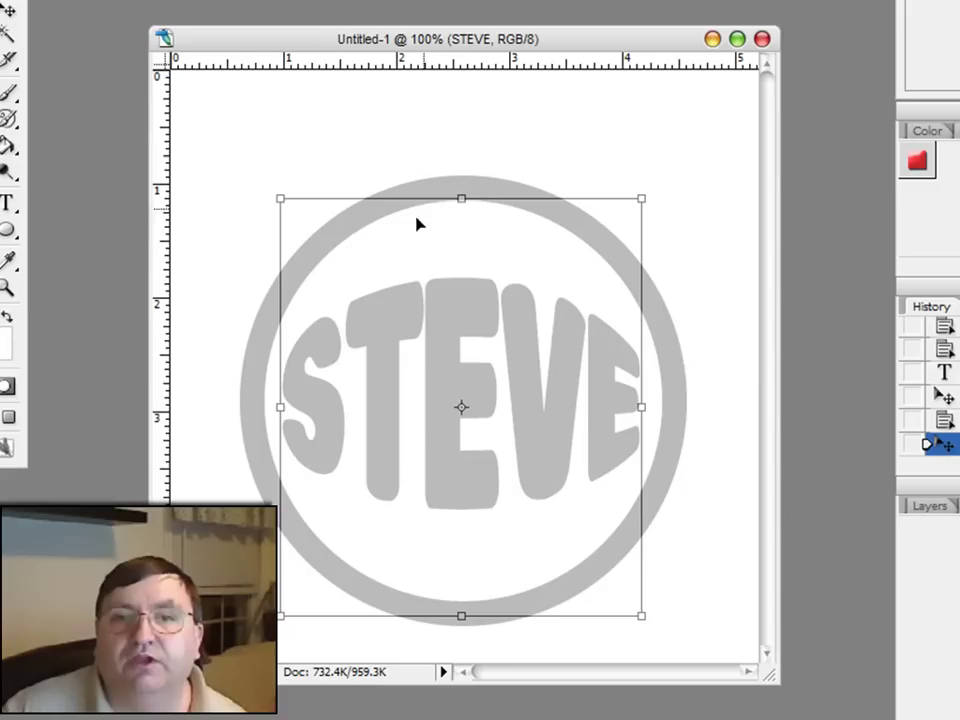
pyautogui.moveTo(461, 197); pyautogui.dragTo(461, 119)
pyautogui.moveTo(461, 617); pyautogui.dragTo(466, 697)
# Step: Fine-tune the stretch so STEVE reaches the ring's top, bottom and sides, then apply it
pyautogui.scroll(-3, 481, 350)
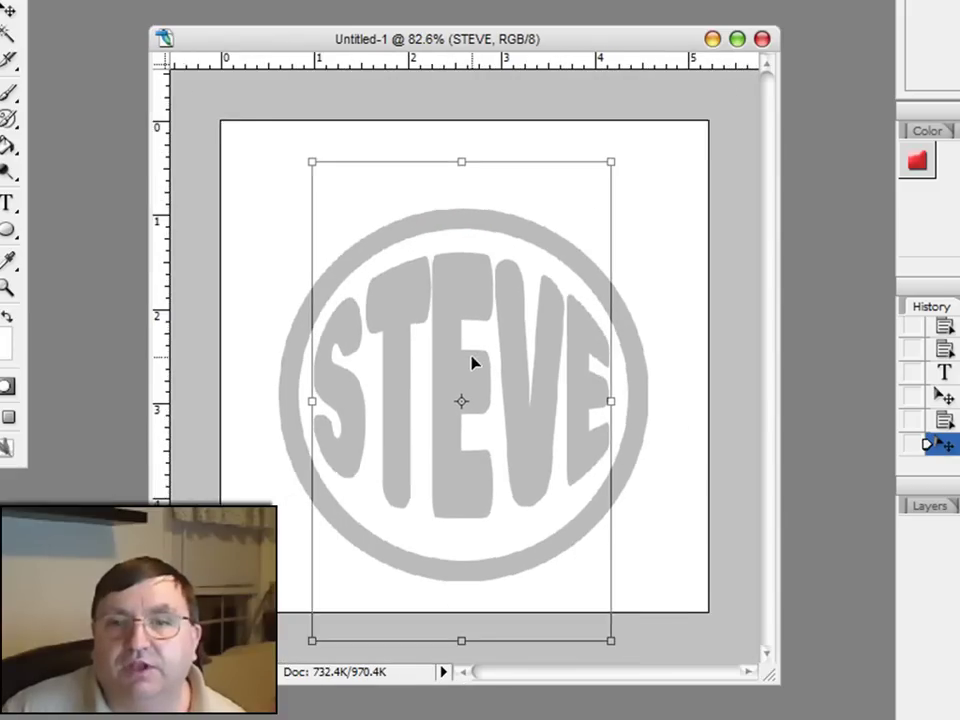
pyautogui.scroll(-1, 464, 366)
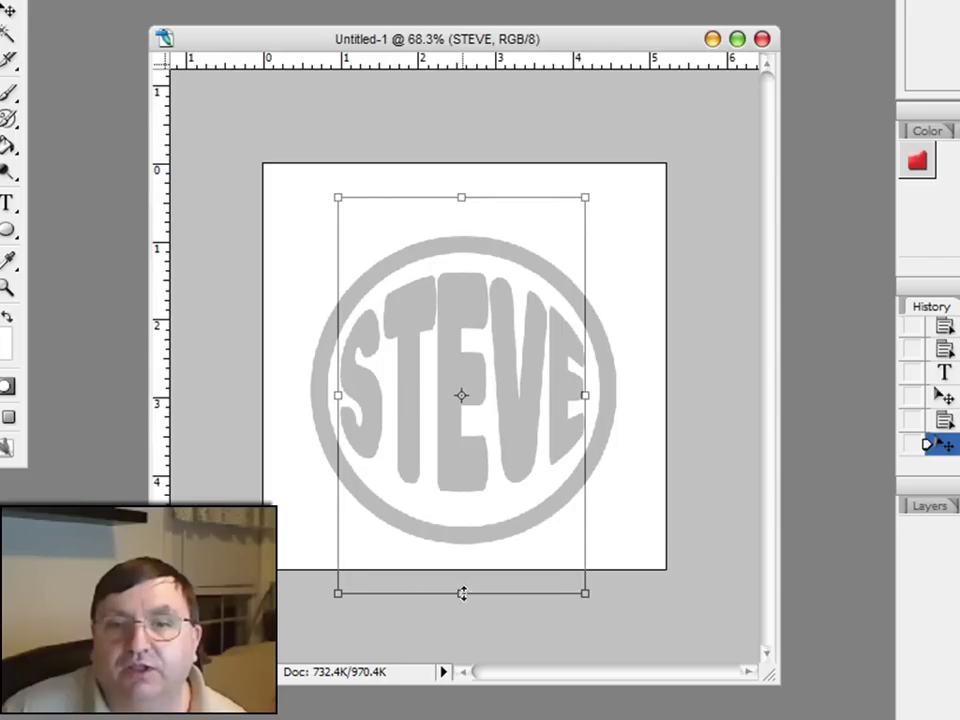
pyautogui.scroll(-1, 462, 594)
pyautogui.moveTo(462, 573); pyautogui.dragTo(461, 604)
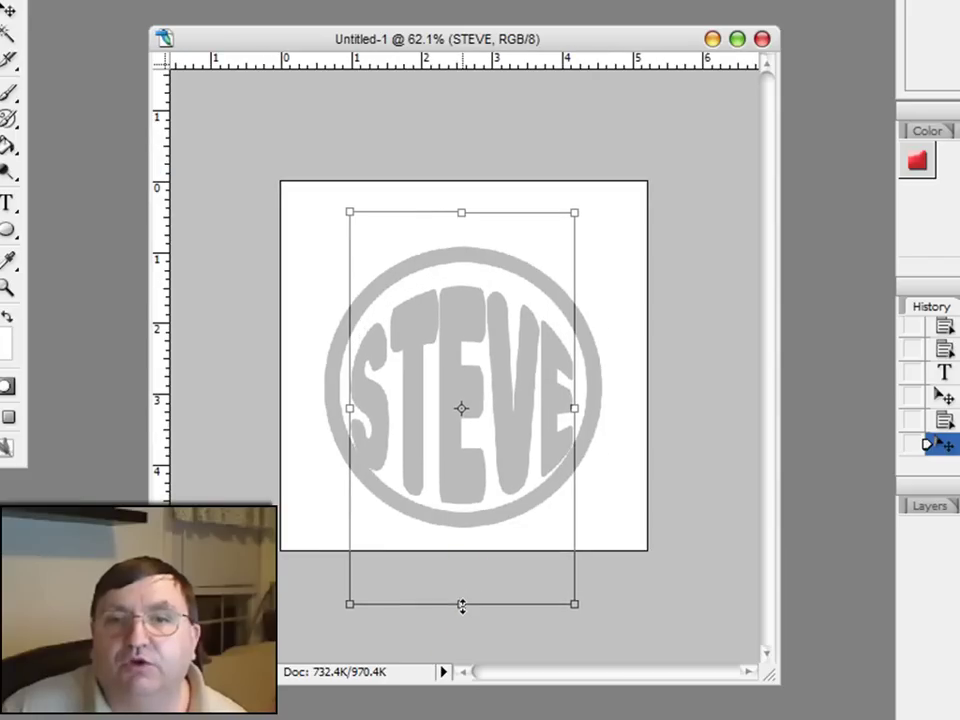
pyautogui.moveTo(461, 207); pyautogui.dragTo(463, 181)
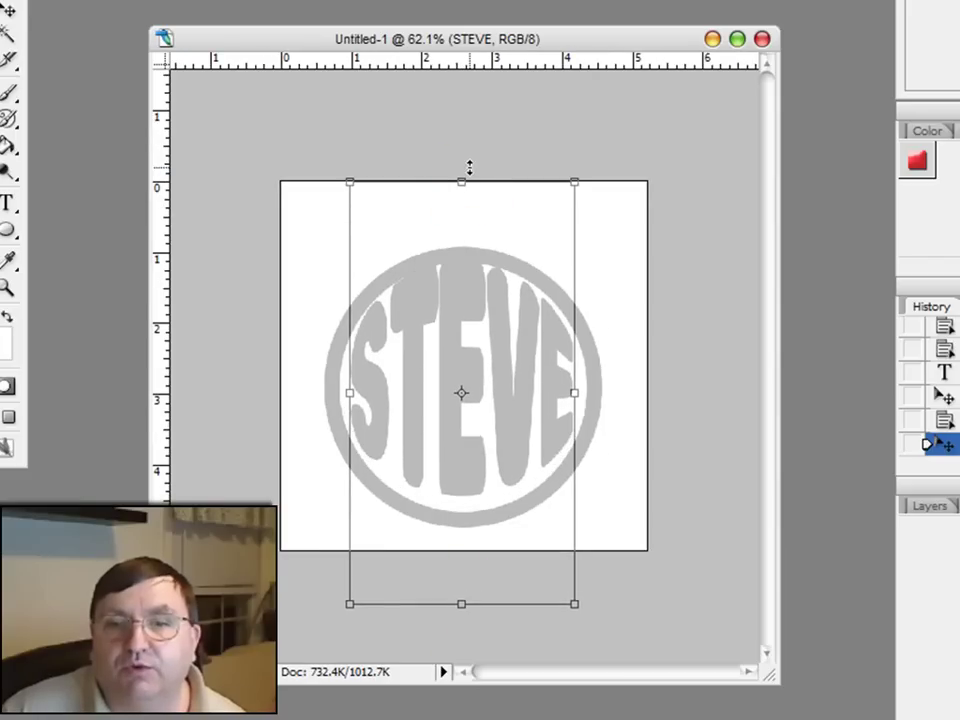
pyautogui.moveTo(461, 604); pyautogui.dragTo(471, 627)
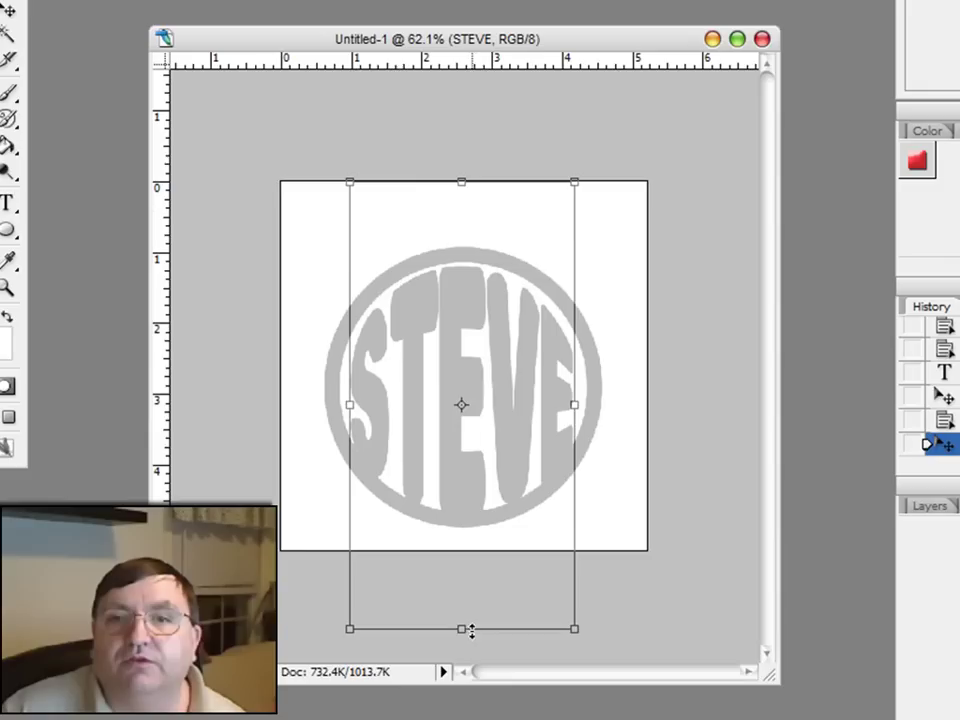
pyautogui.moveTo(467, 183); pyautogui.dragTo(461, 165)
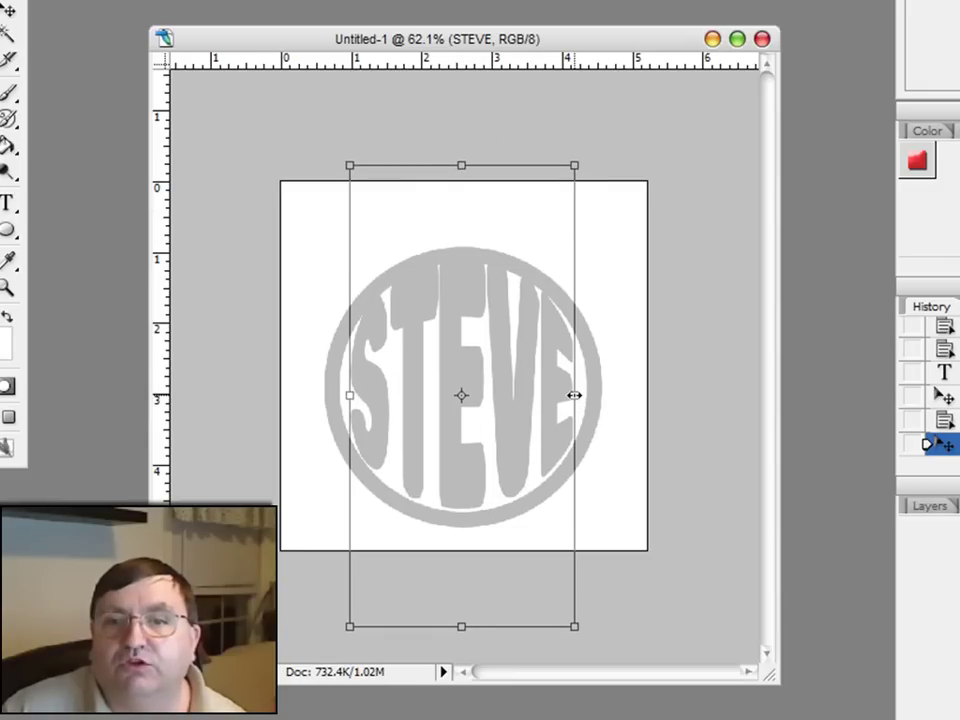
pyautogui.moveTo(574, 395); pyautogui.dragTo(595, 395)
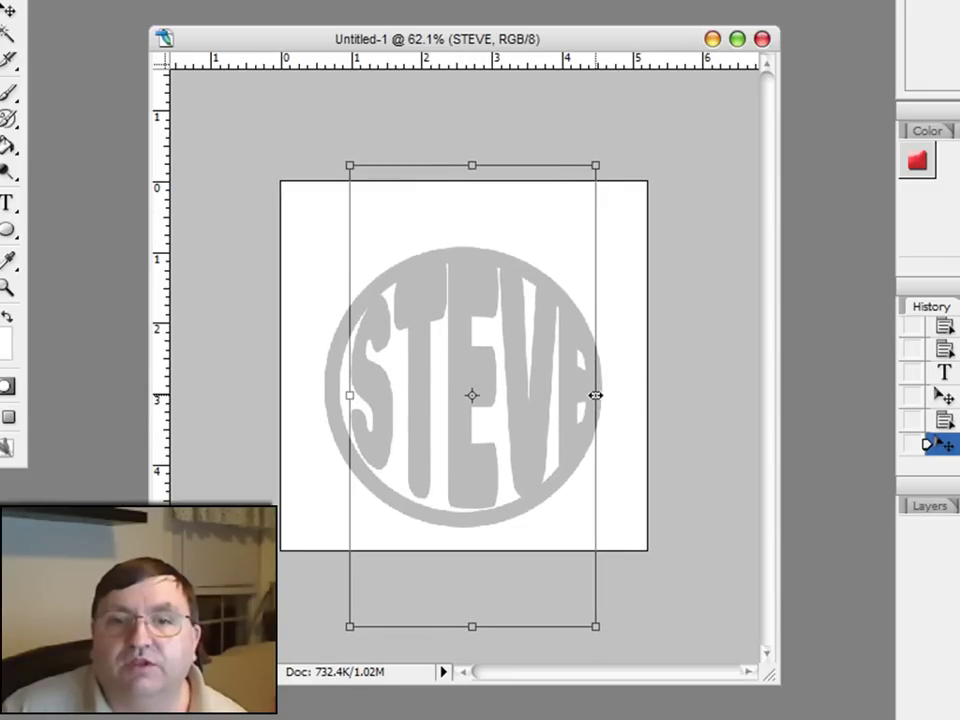
pyautogui.moveTo(348, 395); pyautogui.dragTo(338, 397)
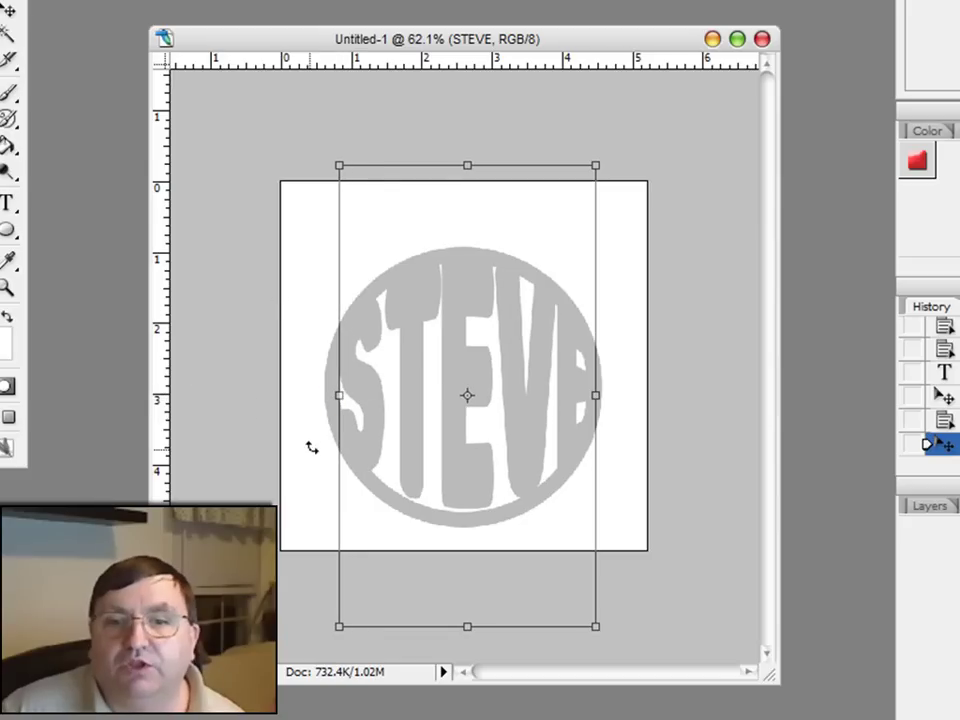
pyautogui.moveTo(467, 627); pyautogui.dragTo(467, 633)
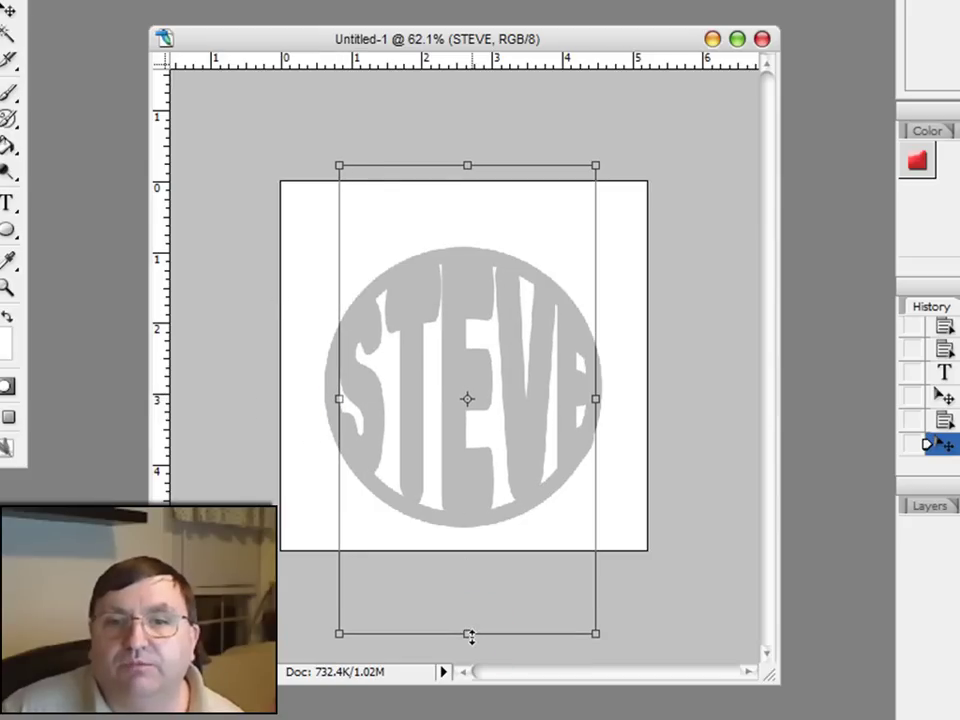
pyautogui.press('Return')
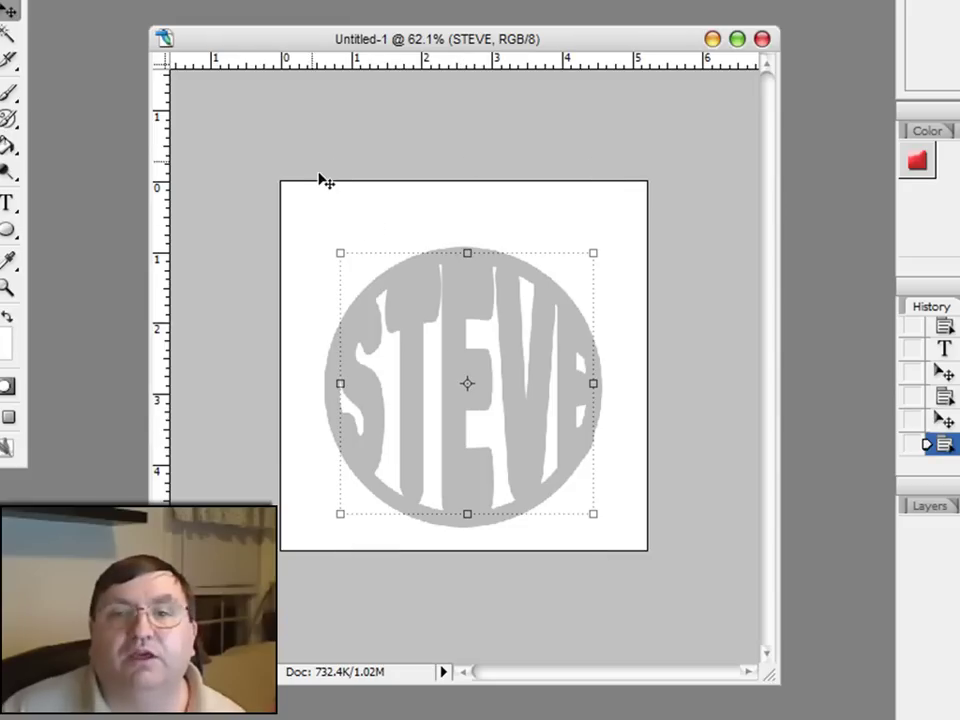
# Step: Flatten the image into one layer via the Layer menu and zoom in to about 90.9%
pyautogui.hotkey('alt', 'l')
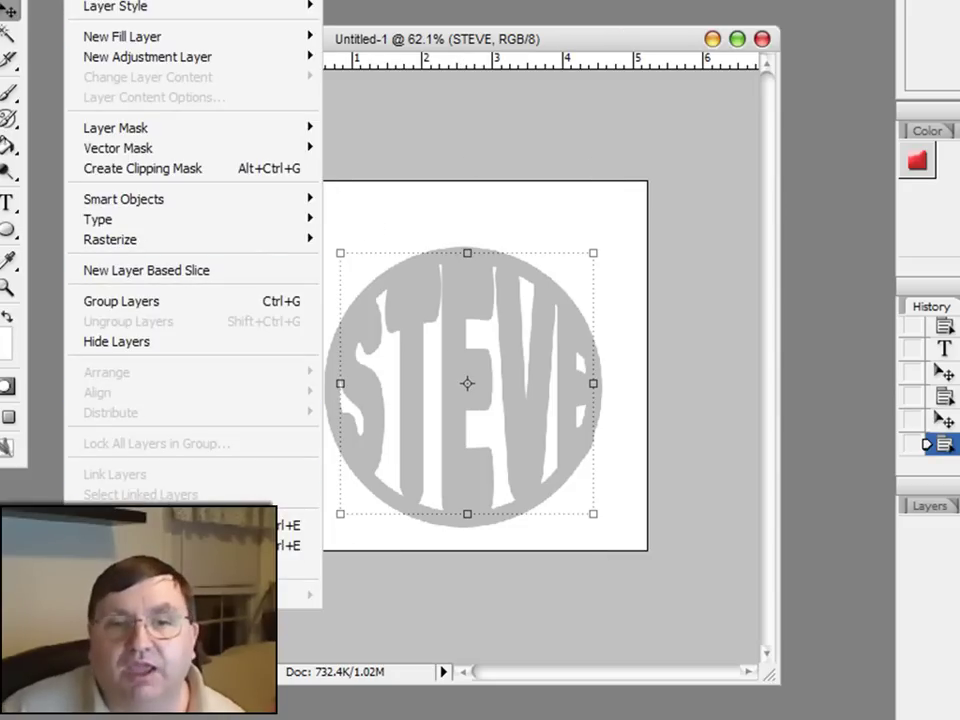
pyautogui.click(295, 565)
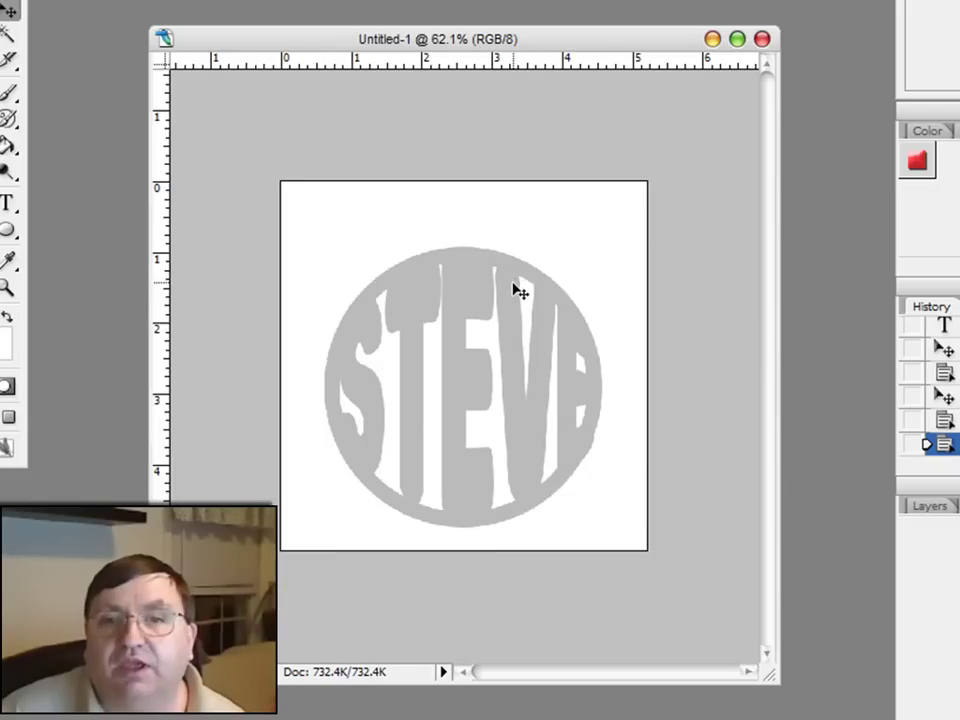
pyautogui.scroll(5, 519, 291)
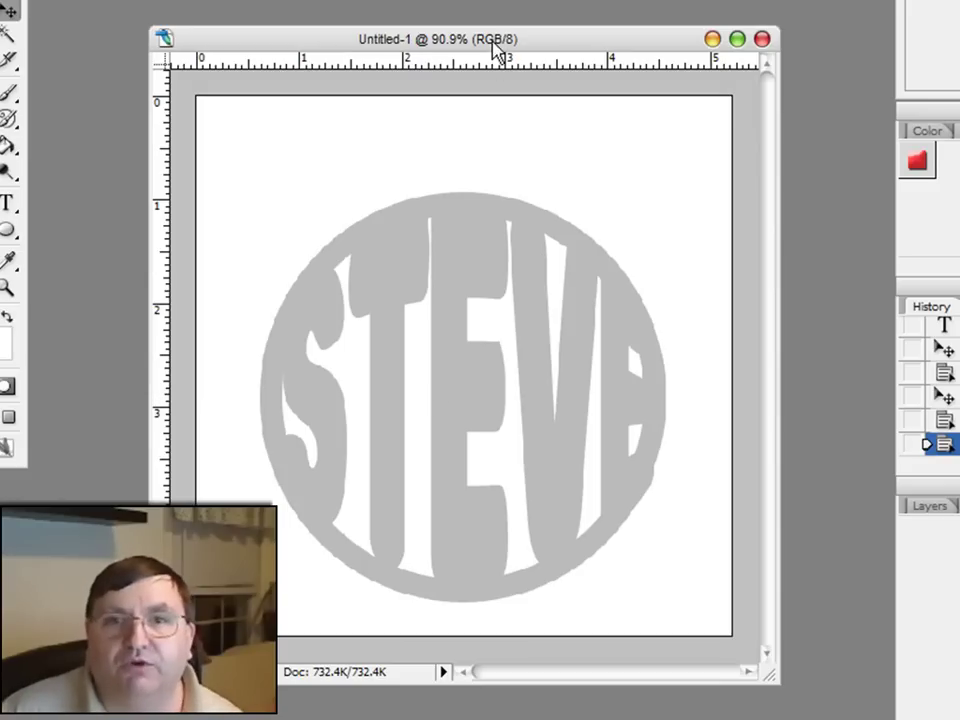
pyautogui.moveTo(493, 43); pyautogui.dragTo(478, 0)
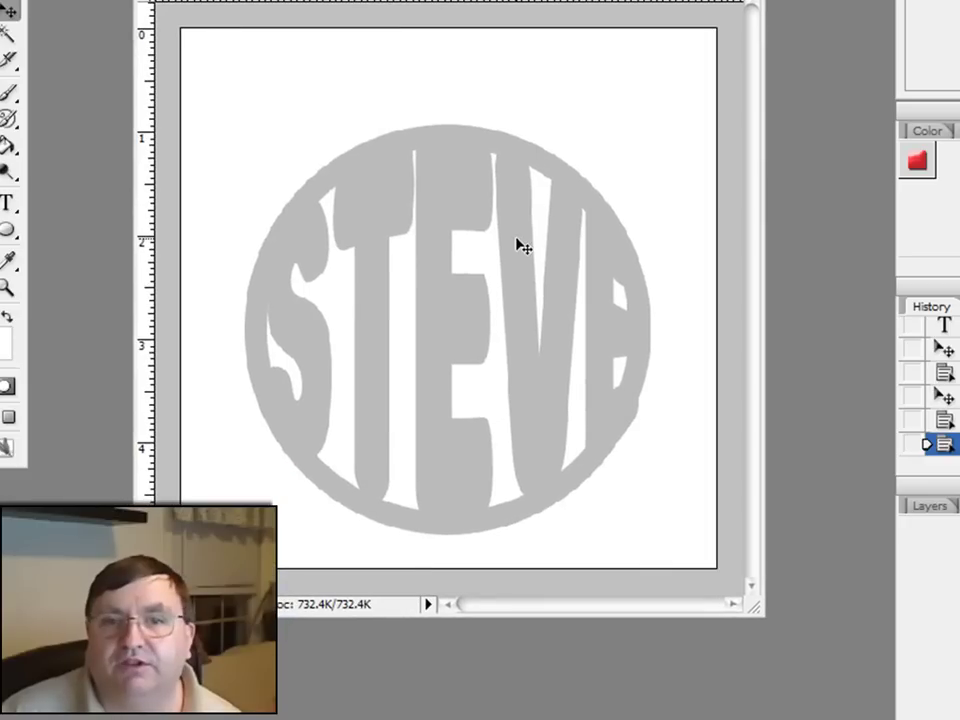